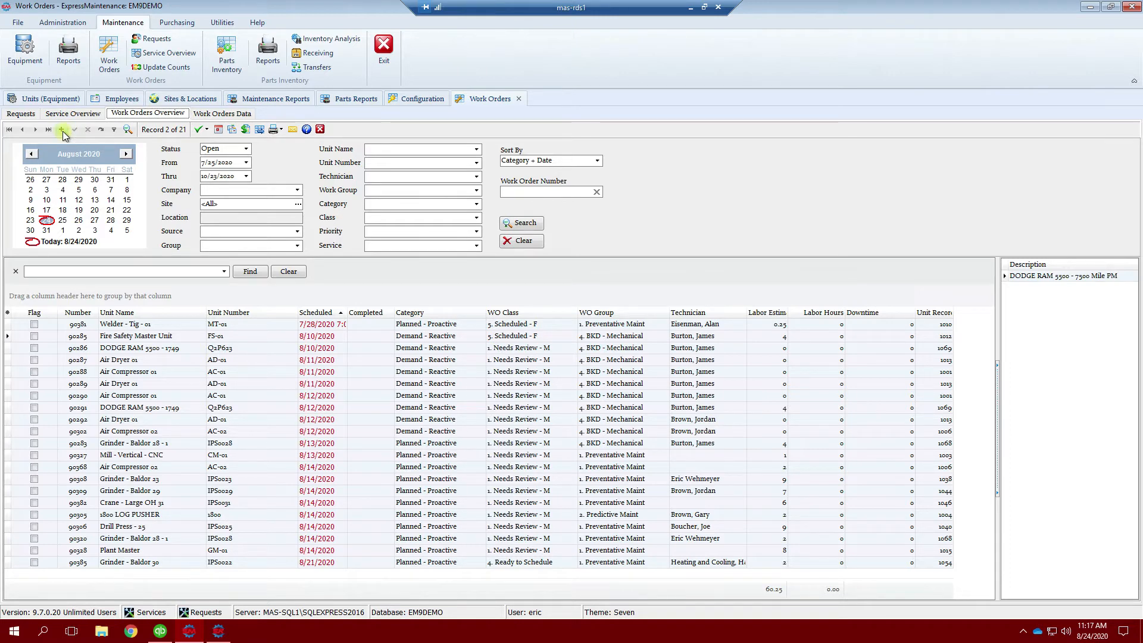
Step: Insert a new work order on the Data sub-tab and set its unit to Air Compressor 01
{"action": "left_click", "coordinate": [229, 114]}
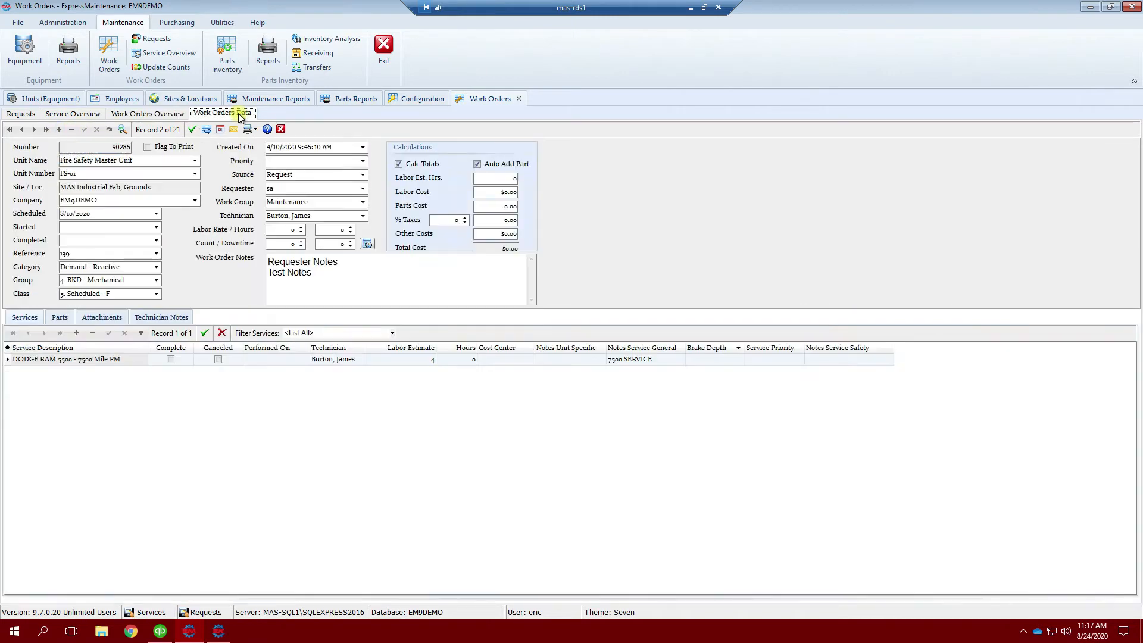
{"action": "left_click", "coordinate": [59, 129]}
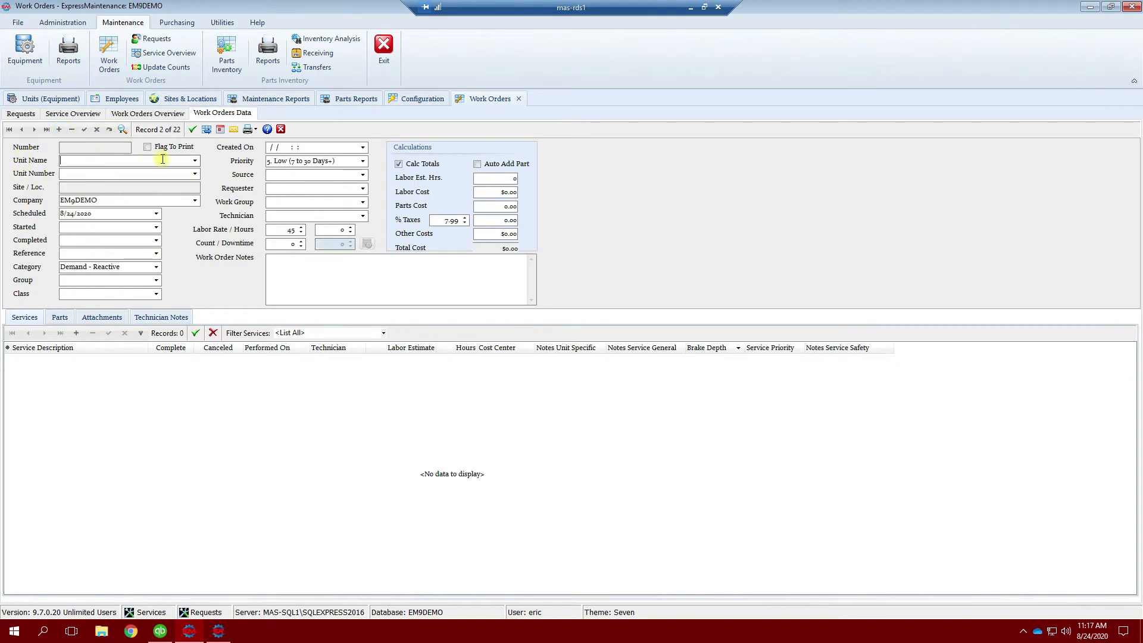
{"action": "left_click", "coordinate": [195, 160]}
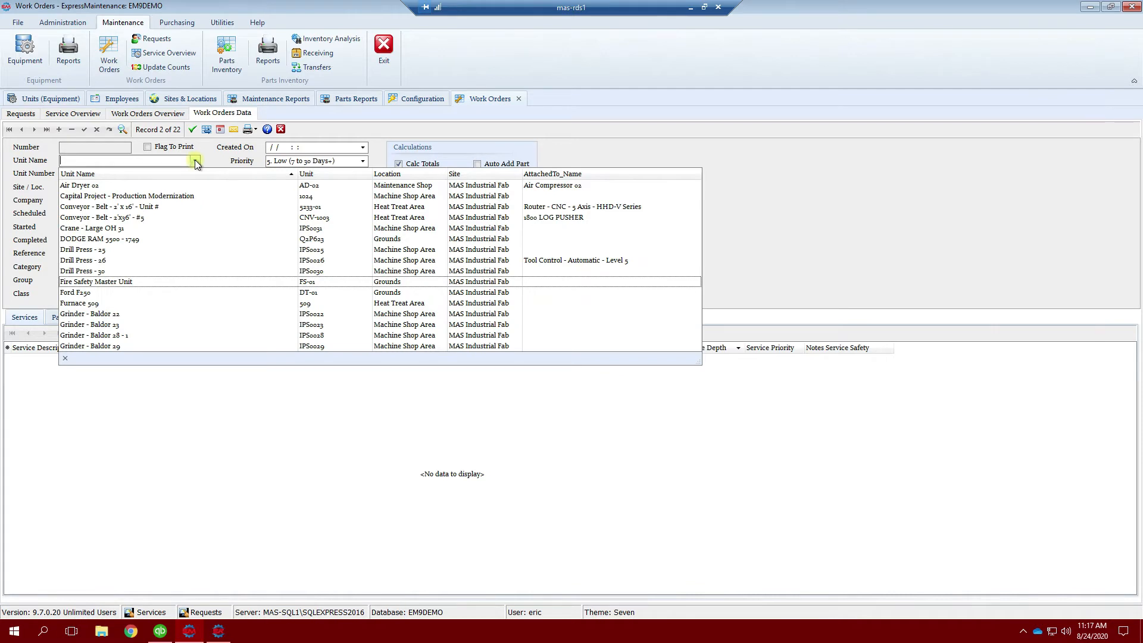
{"action": "scroll", "coordinate": [116, 209], "scroll_direction": "up", "scroll_amount": 2}
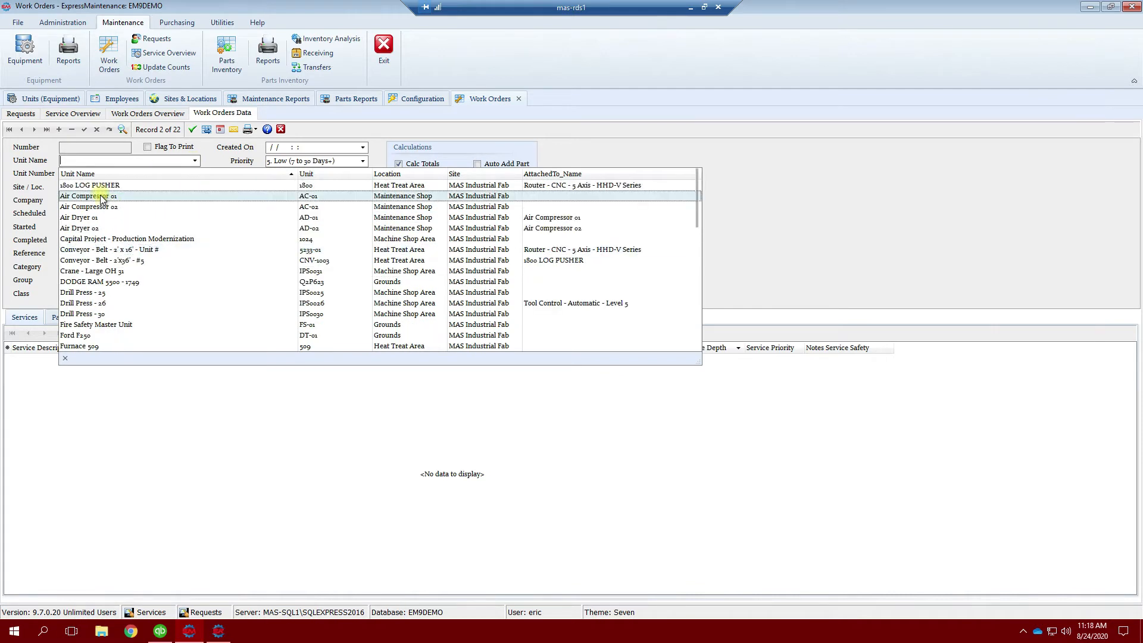
{"action": "left_click", "coordinate": [106, 196]}
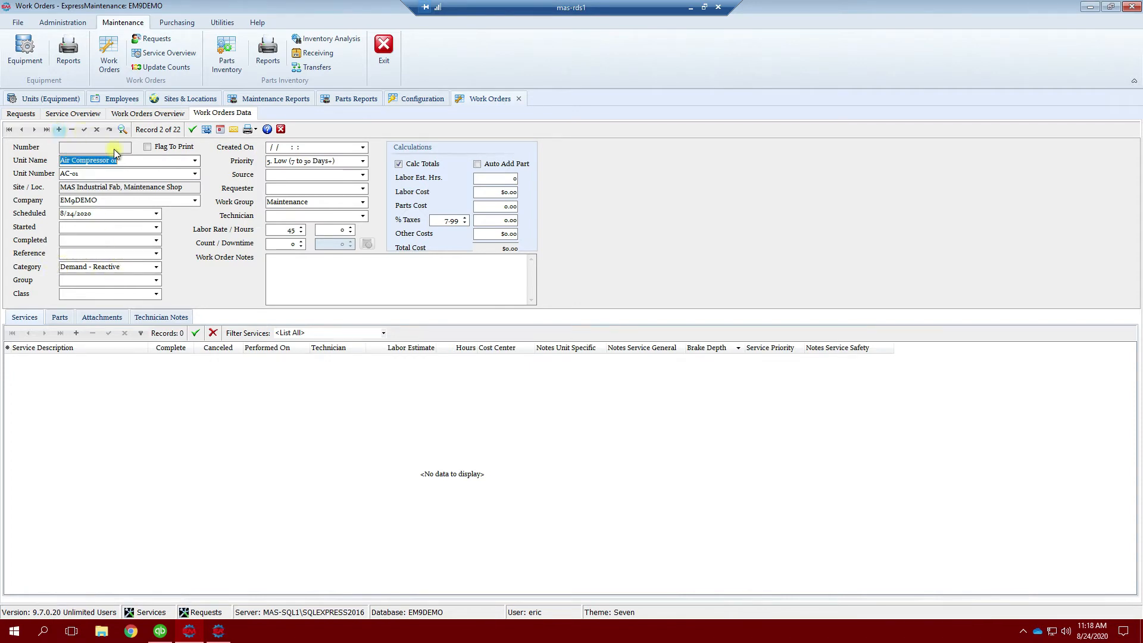
Step: Set category Demand - Reactive, group 4. BKD - Mechanical and class 5. Scheduled - F
{"action": "left_click", "coordinate": [127, 266]}
{"action": "key", "text": "Delete"}
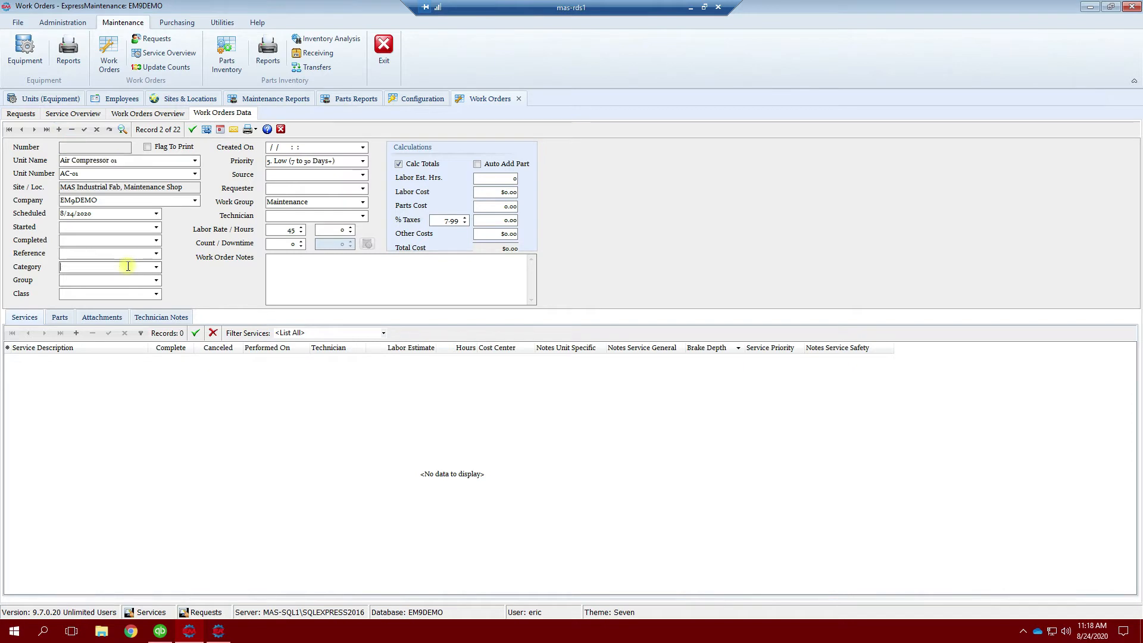
{"action": "type", "text": "Demand - Reactive"}
{"action": "key", "text": "Tab"}
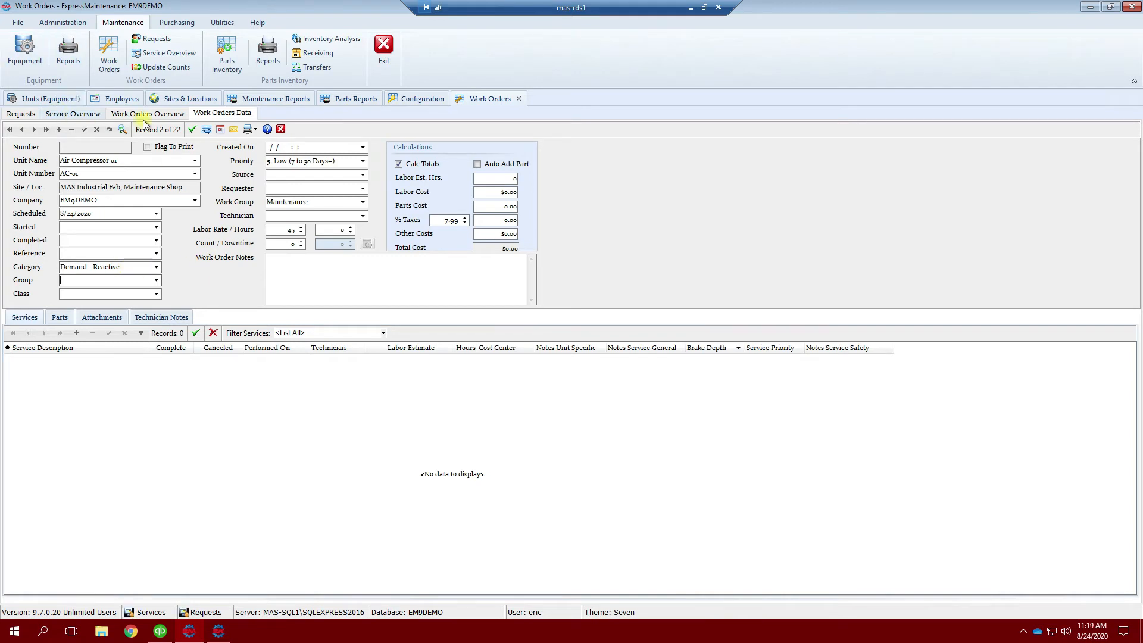
{"action": "left_click", "coordinate": [157, 280]}
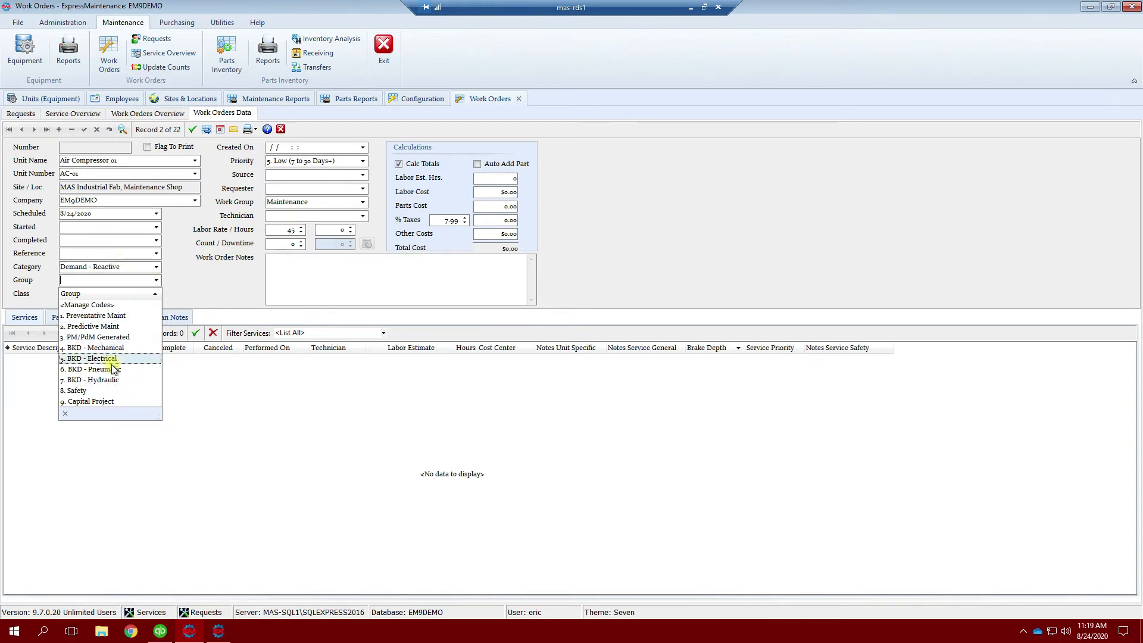
{"action": "left_click", "coordinate": [100, 347]}
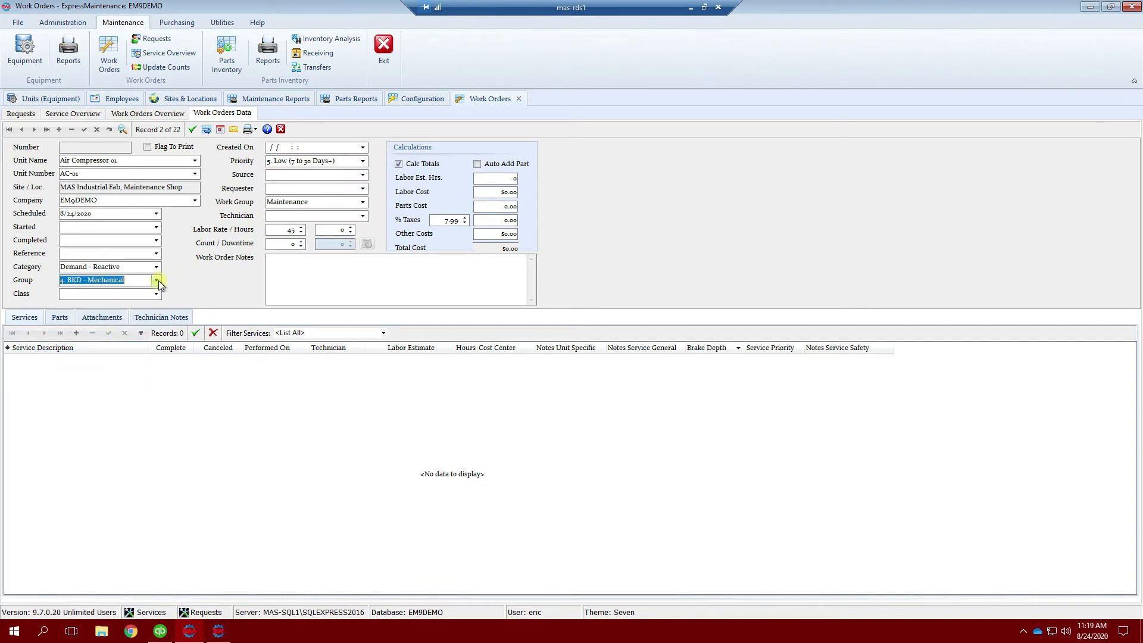
{"action": "left_click", "coordinate": [157, 295]}
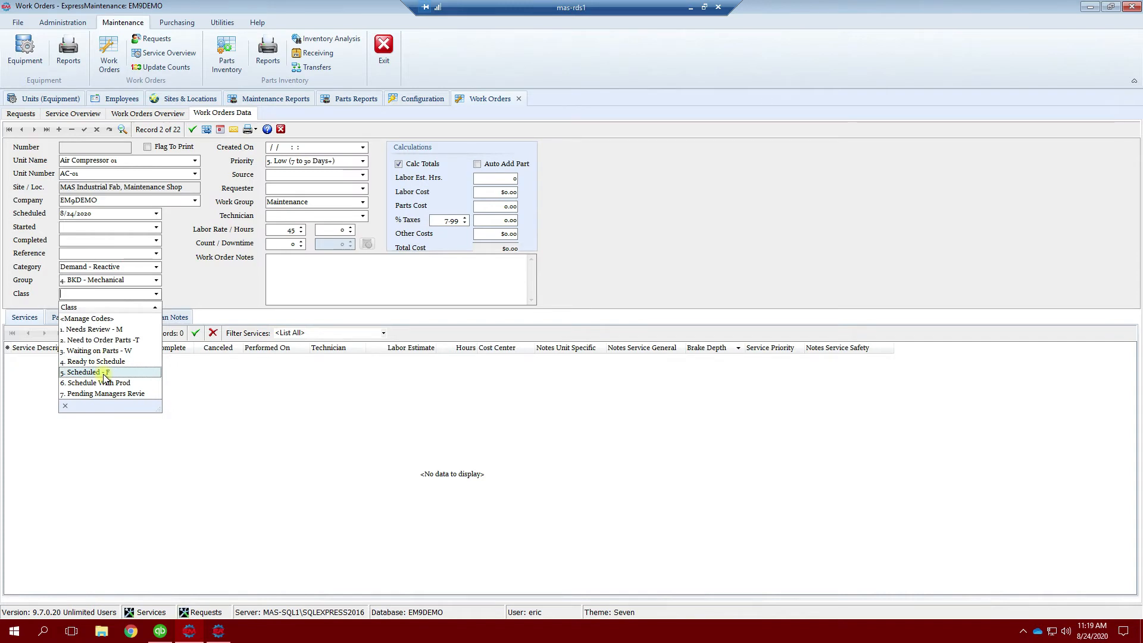
{"action": "left_click", "coordinate": [105, 373]}
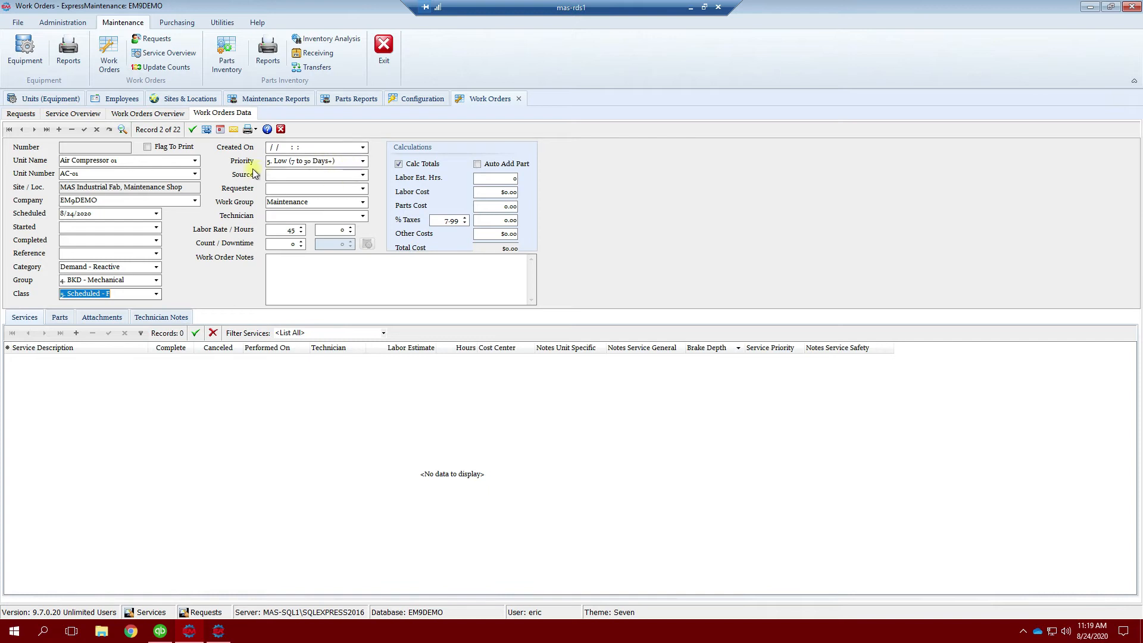
Step: Keep priority at 5. Low, set source to Manual and assign a technician
{"action": "left_click", "coordinate": [362, 161]}
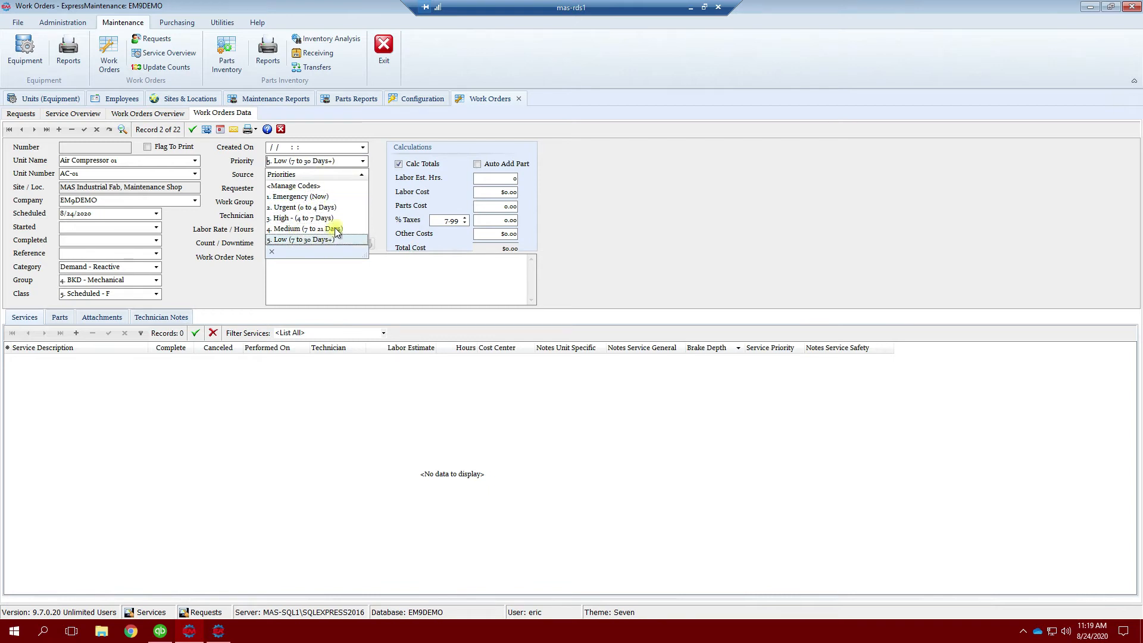
{"action": "left_click", "coordinate": [362, 161]}
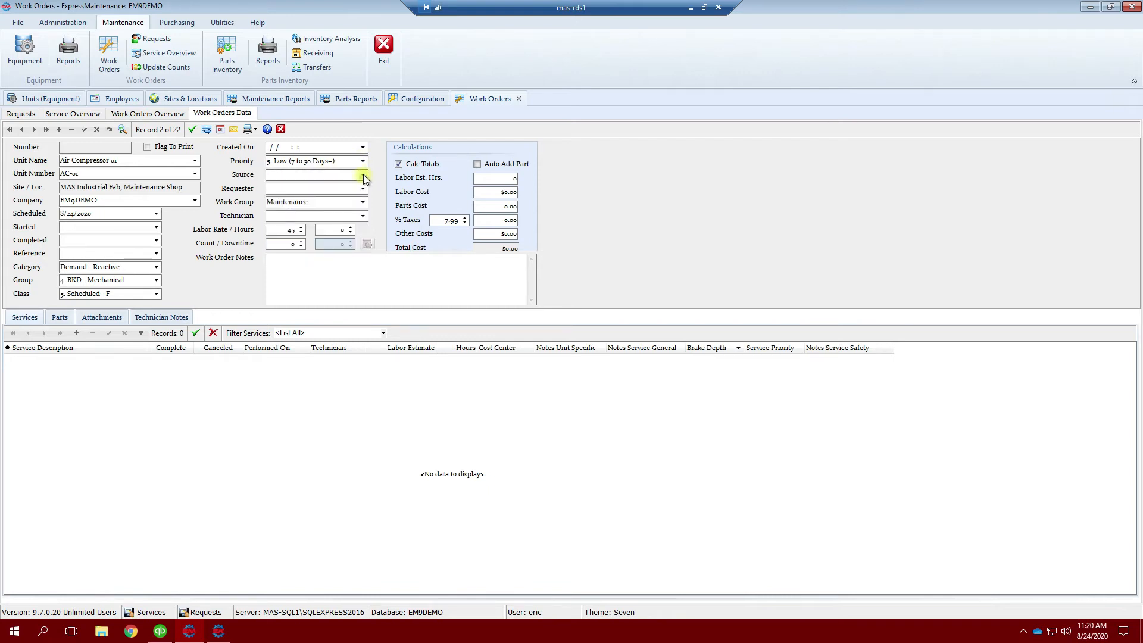
{"action": "left_click", "coordinate": [362, 174]}
{"action": "left_click", "coordinate": [288, 209]}
{"action": "left_click", "coordinate": [363, 216]}
{"action": "left_click", "coordinate": [317, 285]}
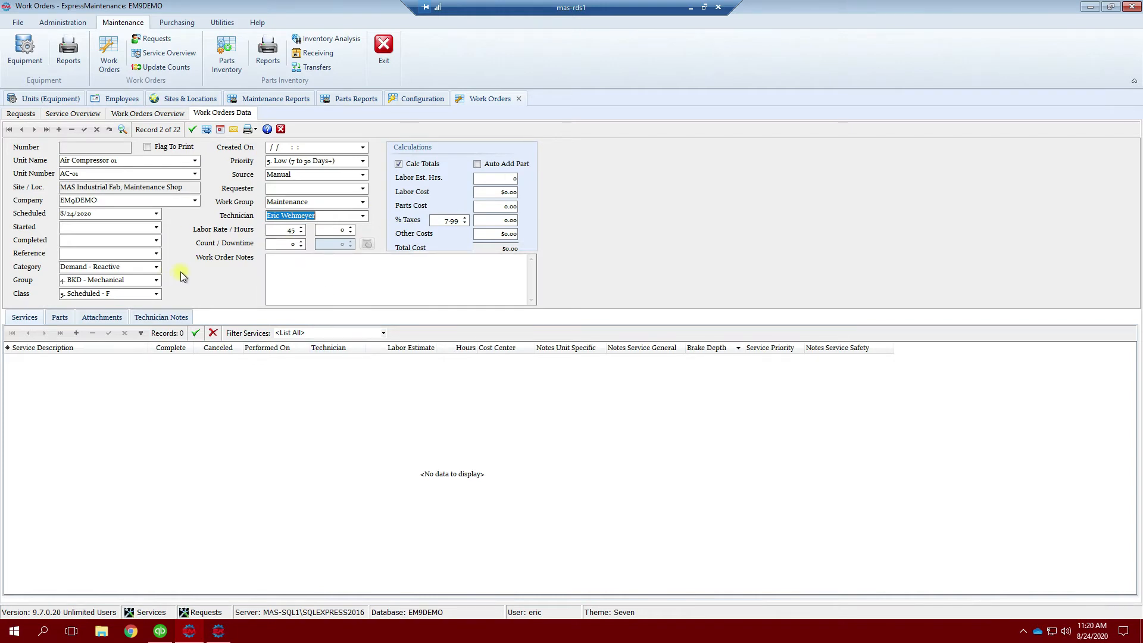
Step: Replace the Count value with 8000 and commit it
{"action": "left_click", "coordinate": [286, 244]}
{"action": "left_click_drag", "start_coordinate": [286, 244], "coordinate": [267, 244]}
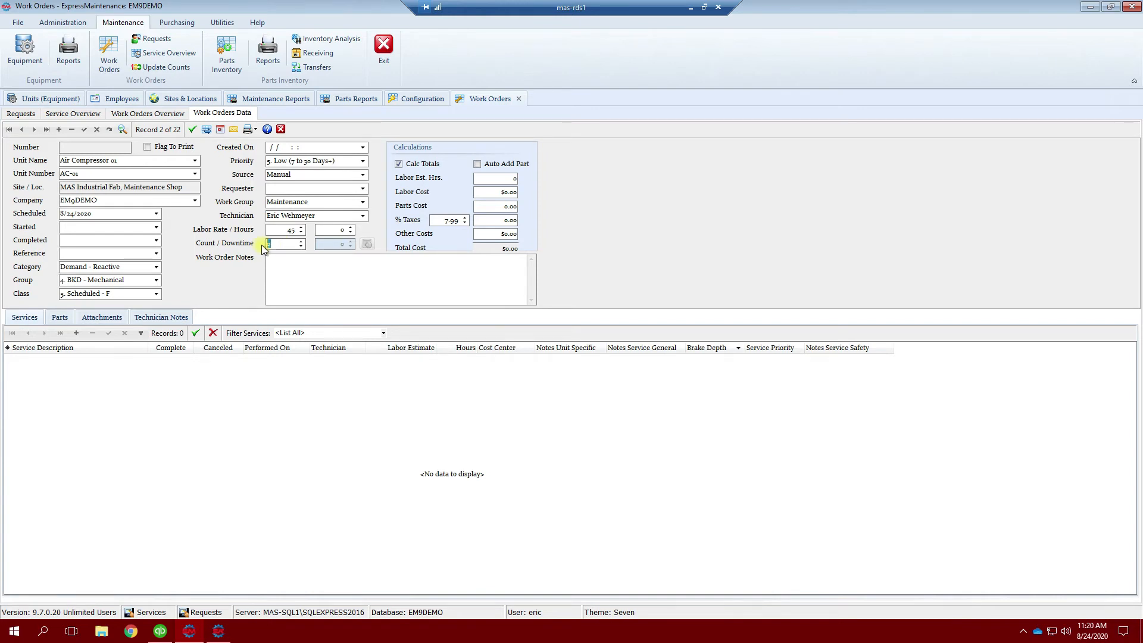
{"action": "type", "text": "8000"}
{"action": "left_click", "coordinate": [20, 317]}
{"action": "left_click", "coordinate": [76, 332]}
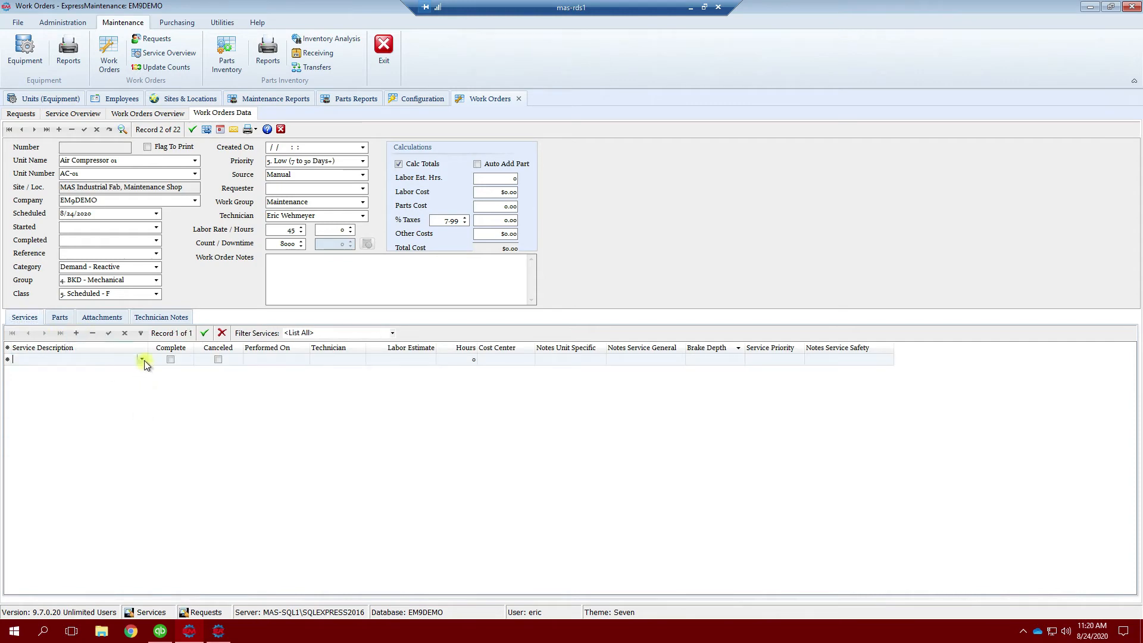
Step: Add a service line with filter List All, searching 'Belt' and choosing Belt - Replace
{"action": "left_click", "coordinate": [392, 333]}
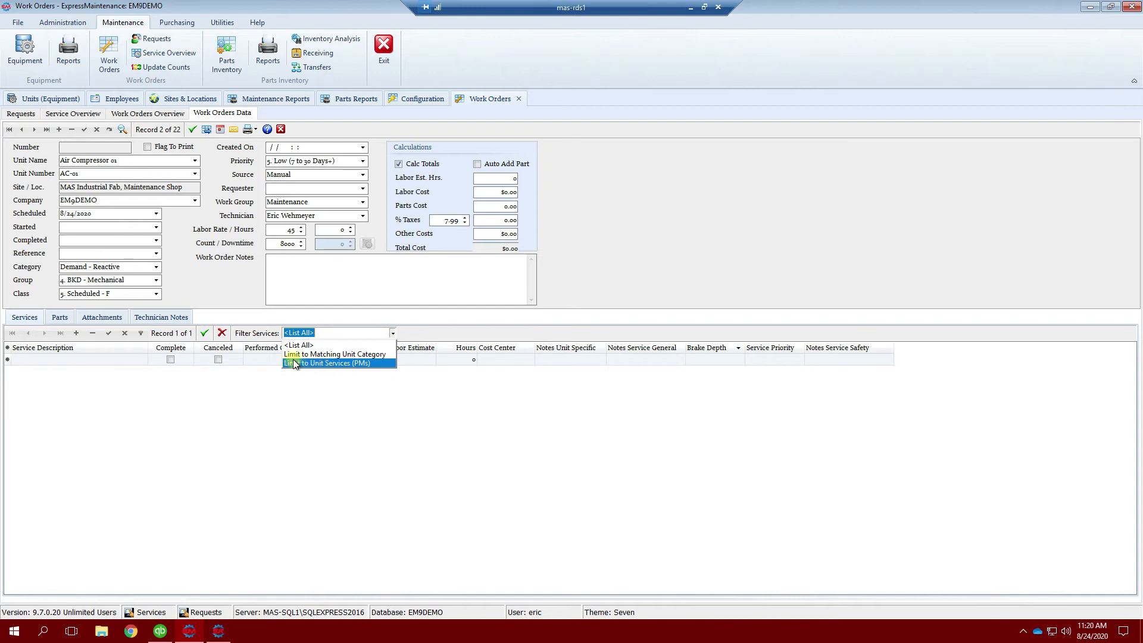
{"action": "left_click", "coordinate": [369, 345]}
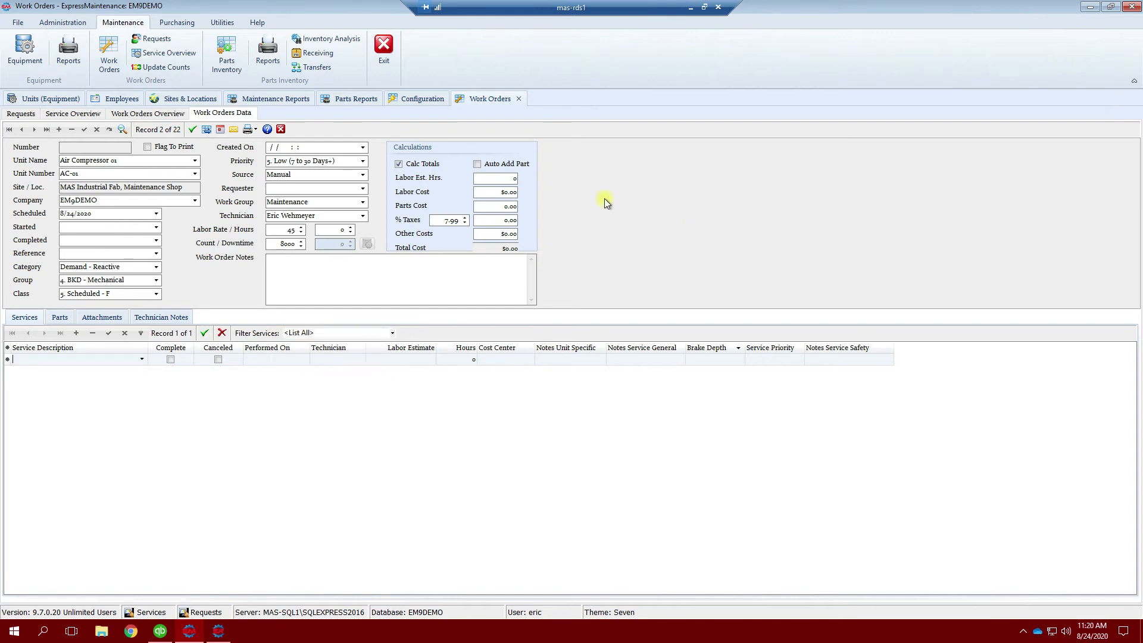
{"action": "left_click", "coordinate": [142, 358]}
{"action": "scroll", "coordinate": [104, 393], "scroll_direction": "down", "scroll_amount": 5}
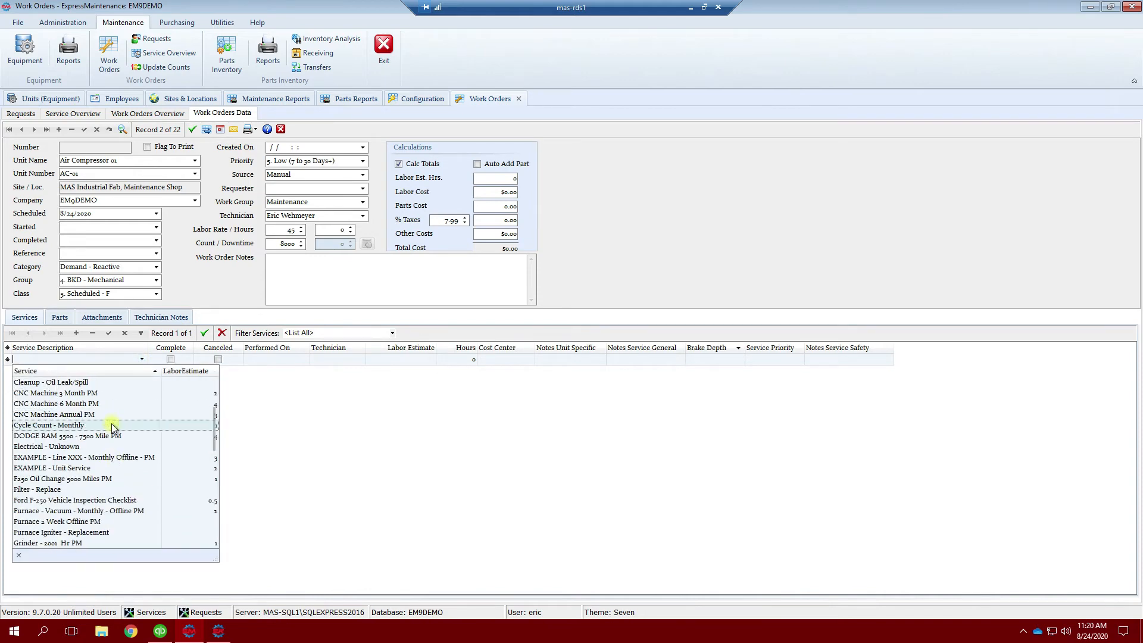
{"action": "scroll", "coordinate": [107, 422], "scroll_direction": "up", "scroll_amount": 5}
{"action": "left_click", "coordinate": [91, 357]}
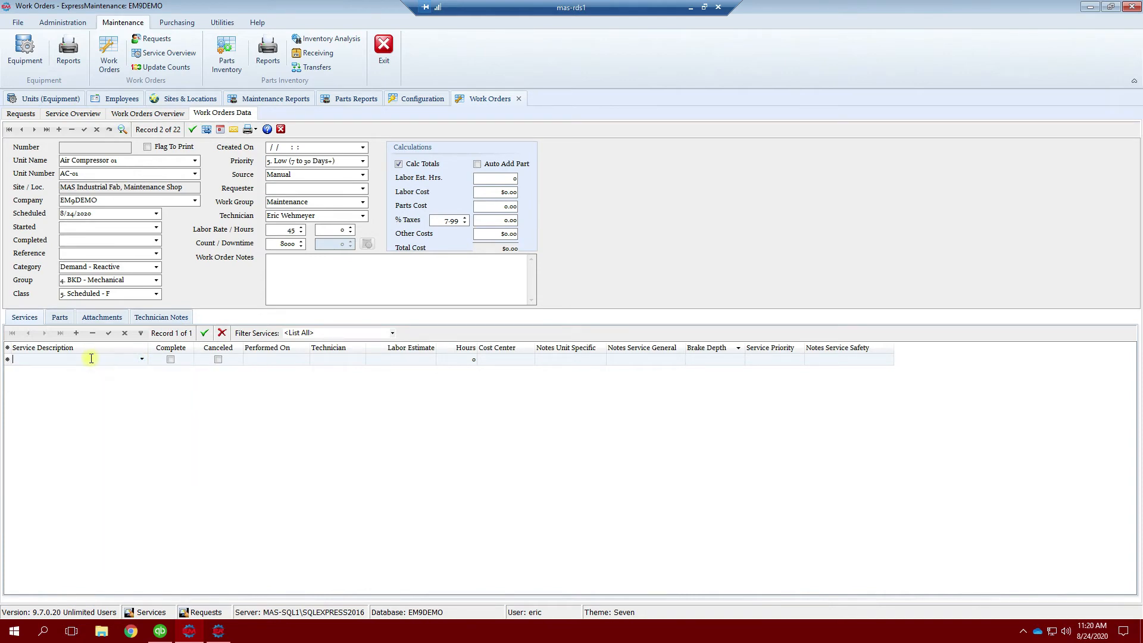
{"action": "type", "text": "Belt - Repair"}
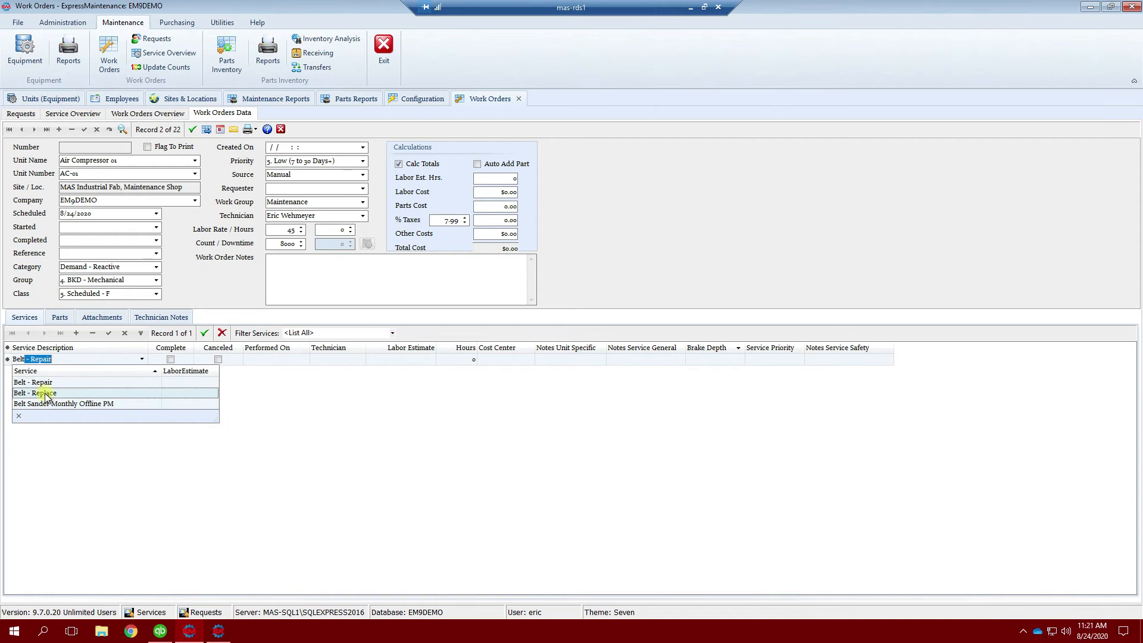
{"action": "left_click", "coordinate": [41, 394]}
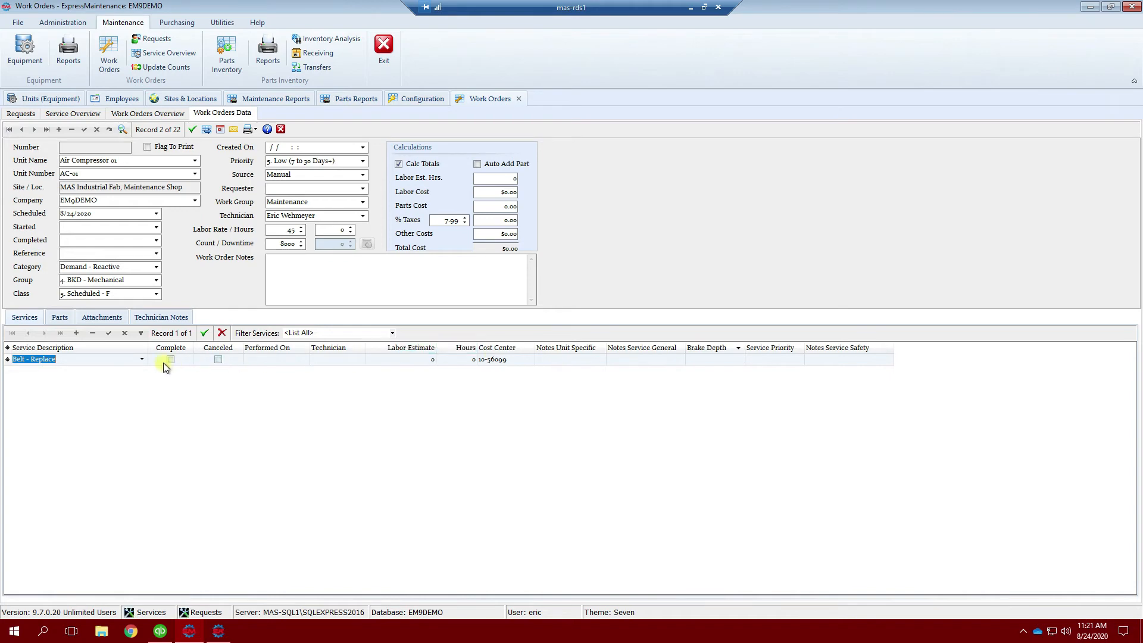
Step: Leave the service's technician unset and bring up the empty Parts list
{"action": "left_click", "coordinate": [359, 360]}
{"action": "left_click", "coordinate": [359, 359]}
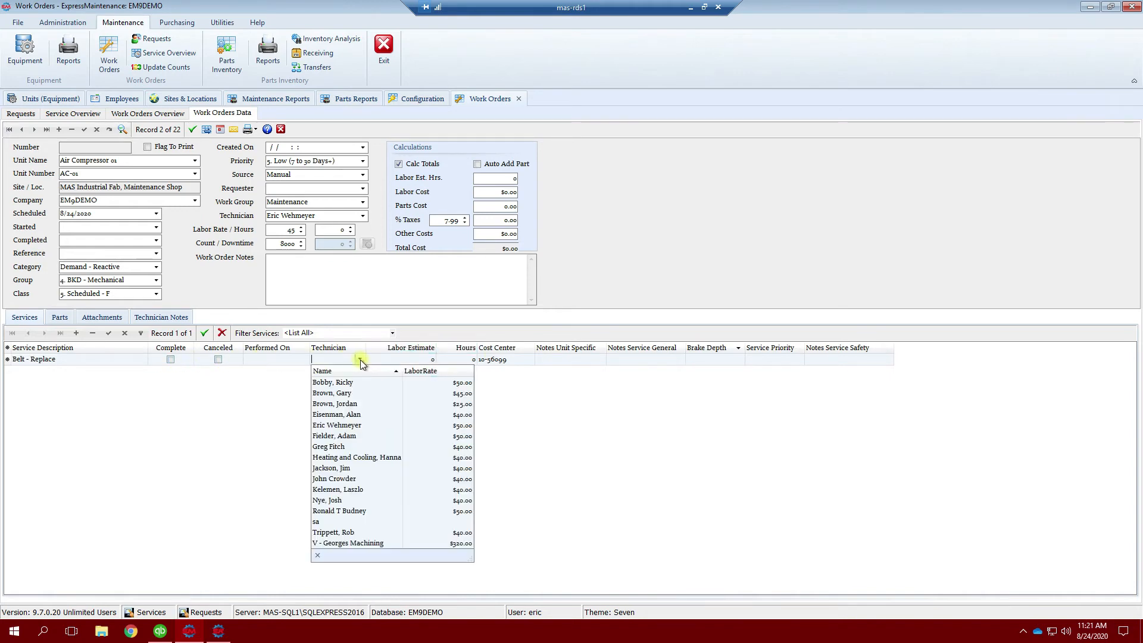
{"action": "left_click", "coordinate": [360, 360]}
{"action": "left_click", "coordinate": [60, 319]}
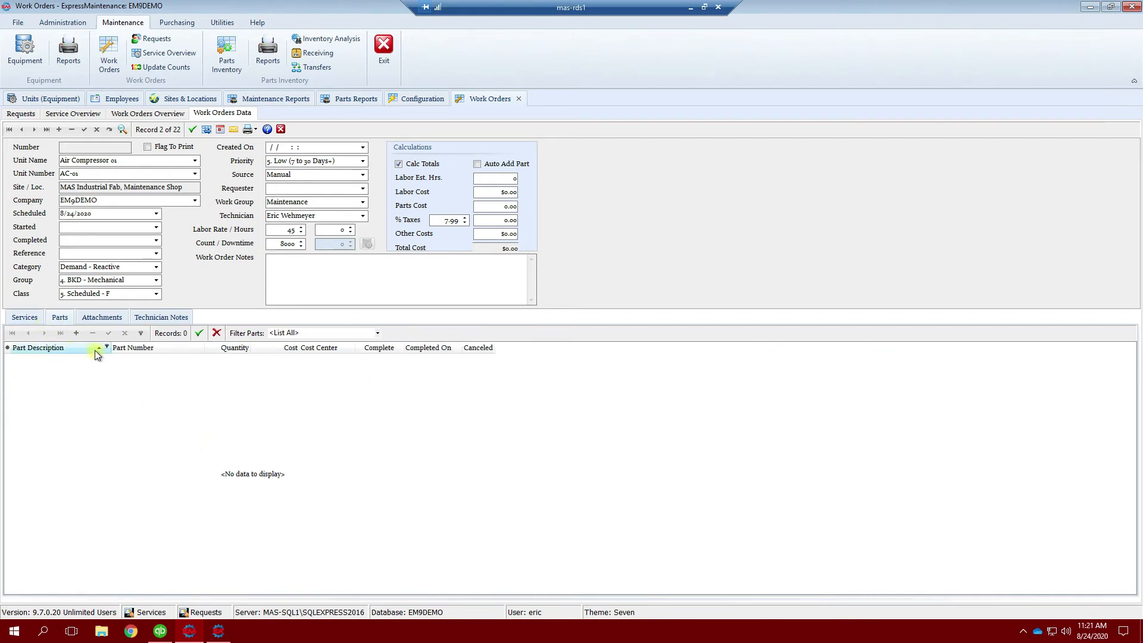
Step: Add a part line, search 'Belt', pick Belt - V-Belt and enter quantity 1
{"action": "left_click", "coordinate": [77, 332]}
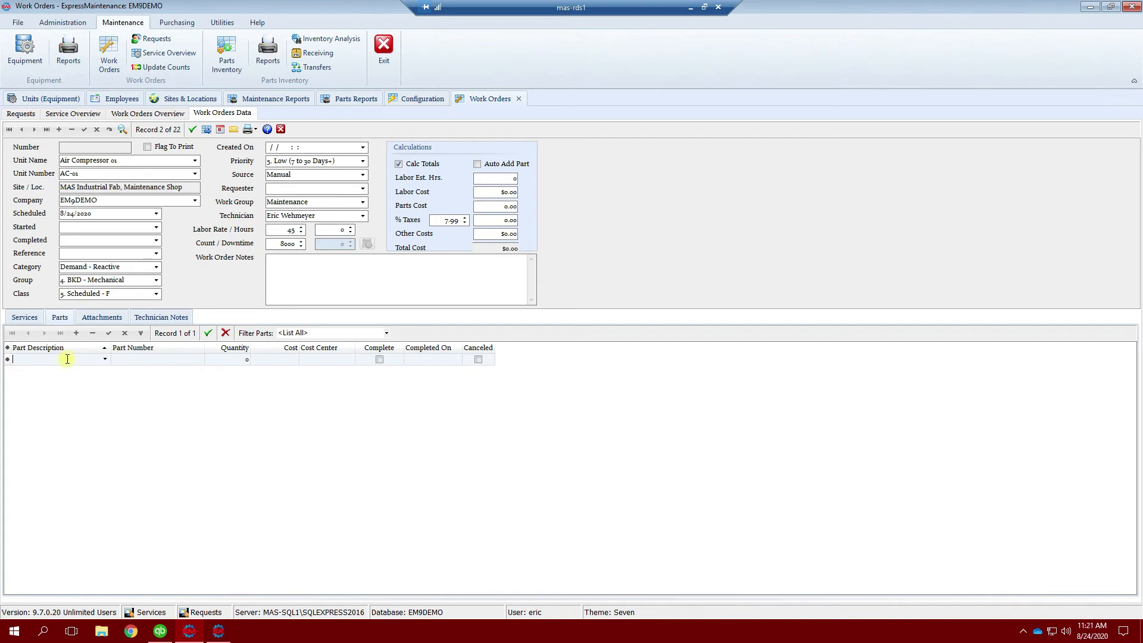
{"action": "type", "text": "Belt - 80 Grit 6\"X48"}
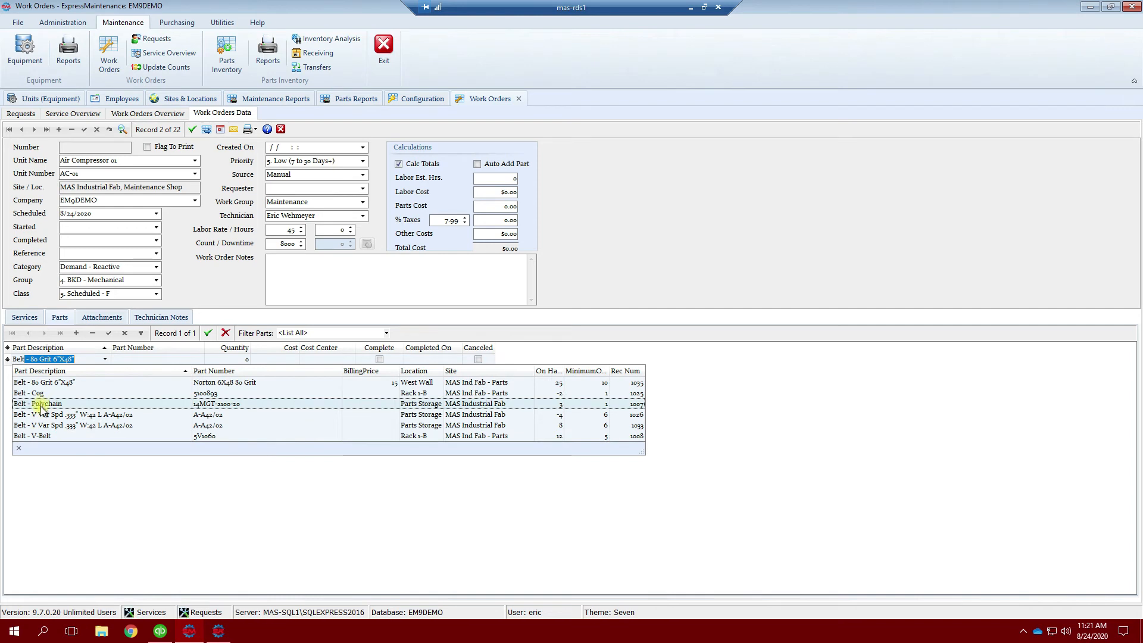
{"action": "left_click", "coordinate": [69, 436]}
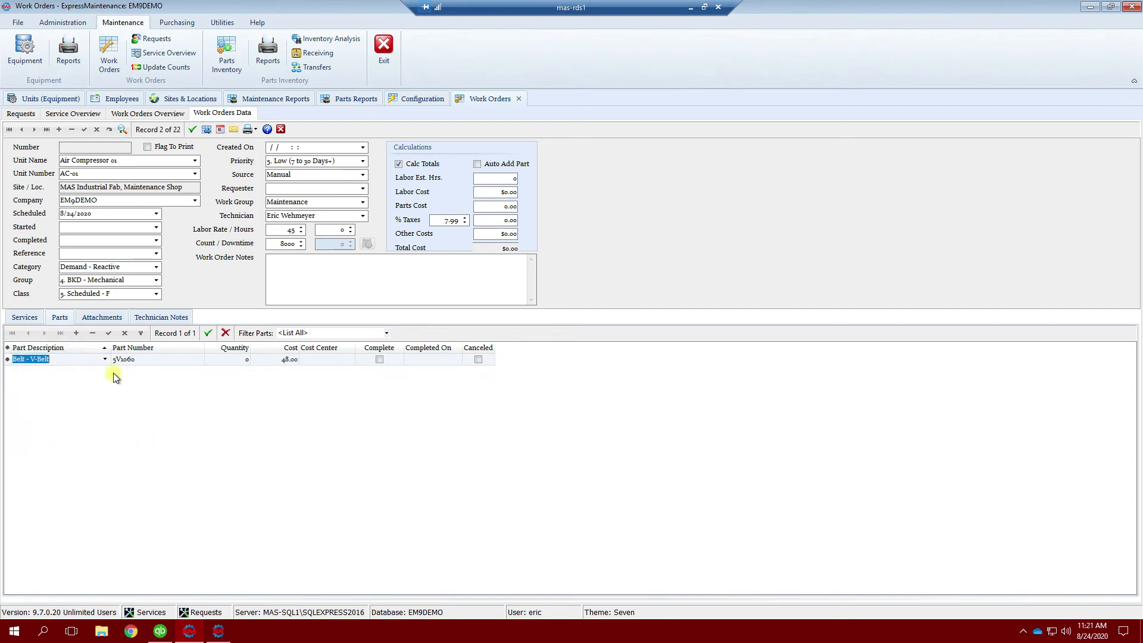
{"action": "left_click", "coordinate": [245, 358]}
{"action": "type", "text": "1"}
Step: Post the work order as 90387, totalling parts 48.00, tax 3.84, total 51.84
{"action": "left_click", "coordinate": [108, 332]}
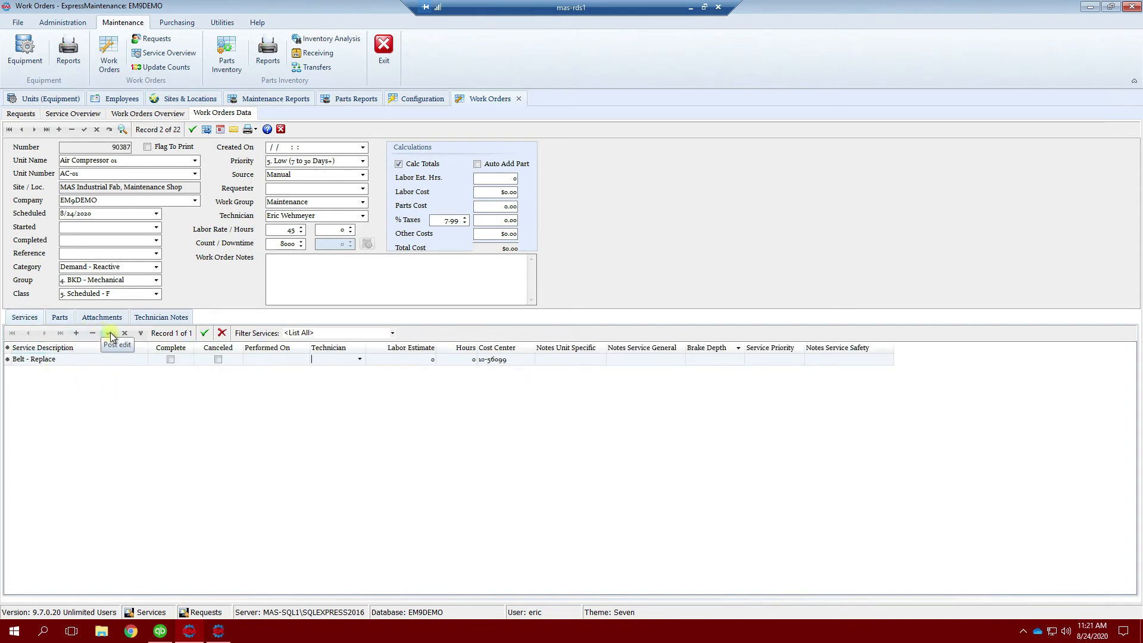
{"action": "left_click", "coordinate": [84, 129]}
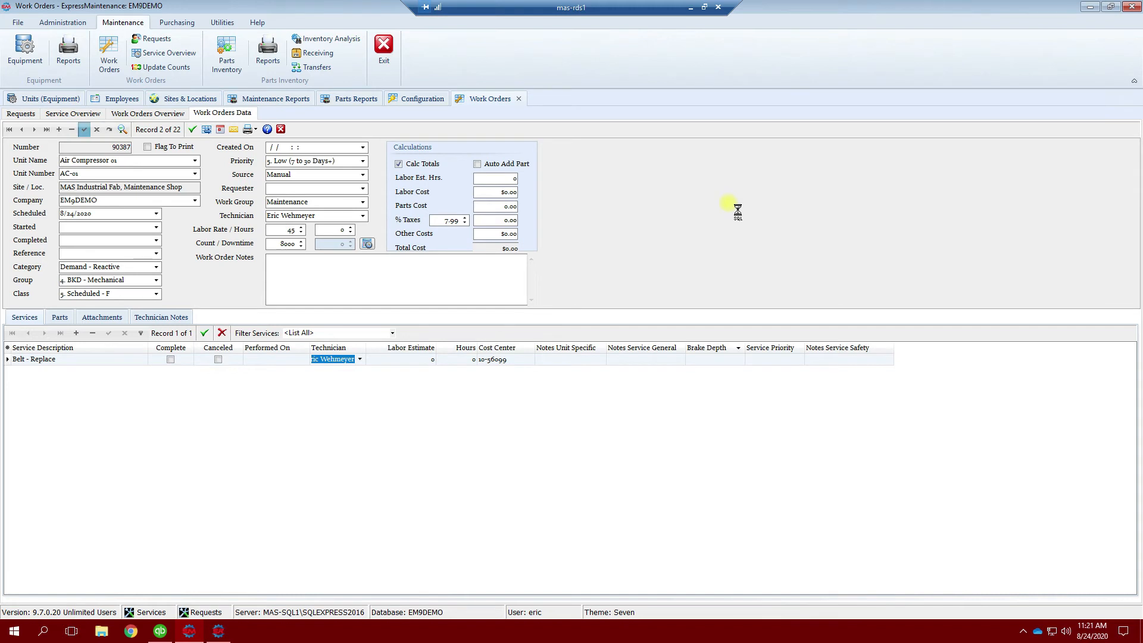
{"action": "left_click", "coordinate": [97, 147]}
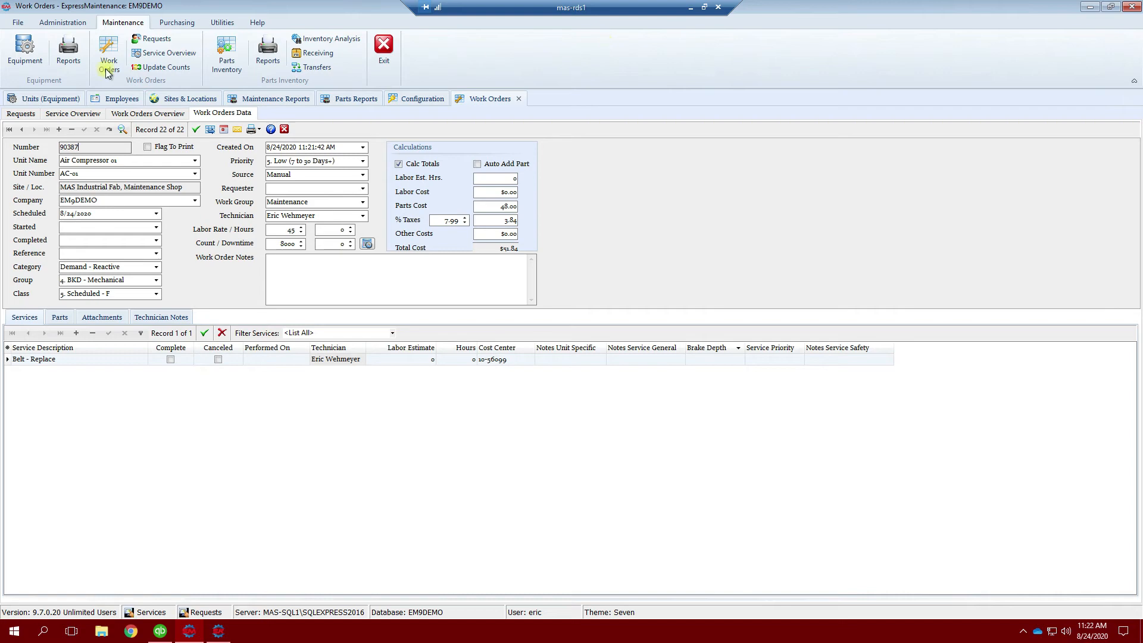
Step: Select work order 90387 and review its Technician Notes, Attachments and Parts tabs
{"action": "double_click", "coordinate": [63, 147]}
{"action": "left_click", "coordinate": [161, 317]}
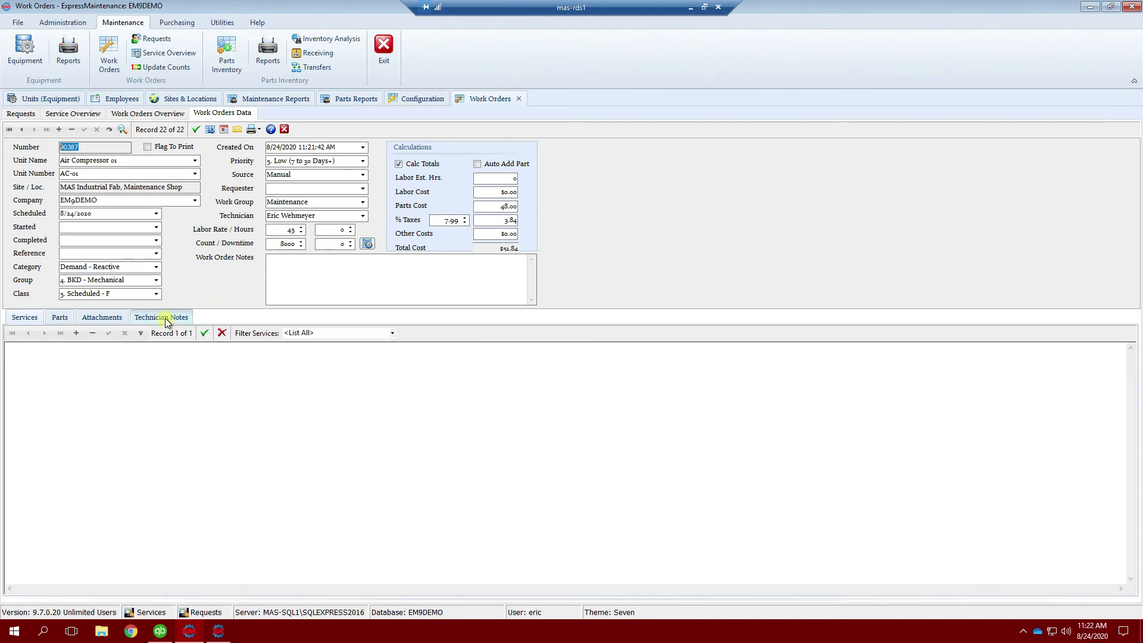
{"action": "left_click", "coordinate": [161, 379]}
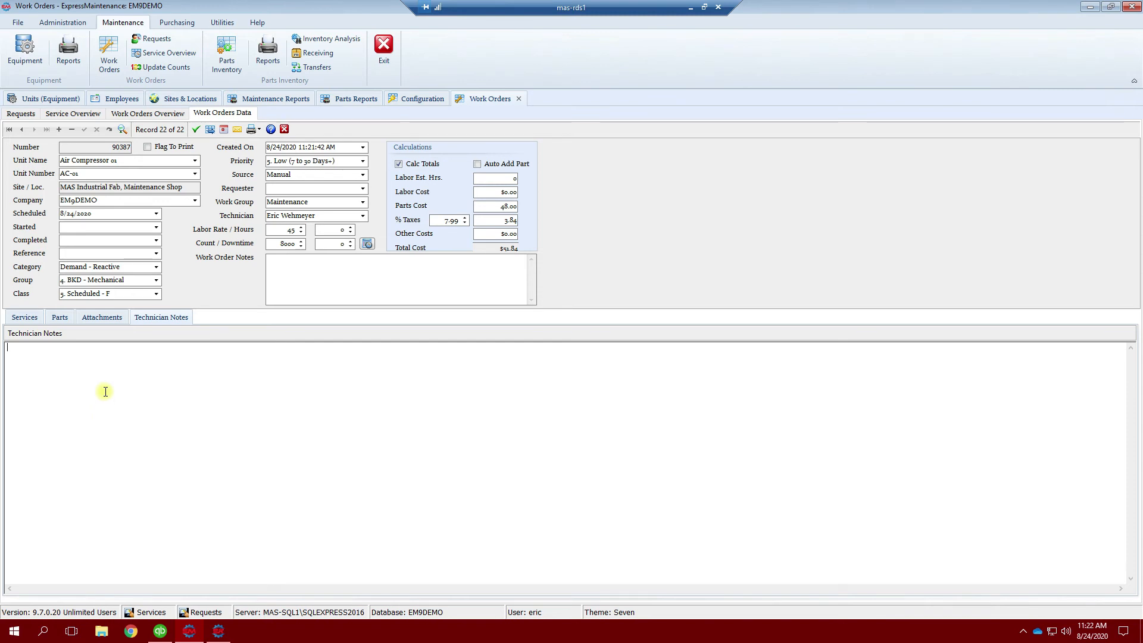
{"action": "left_click", "coordinate": [94, 319]}
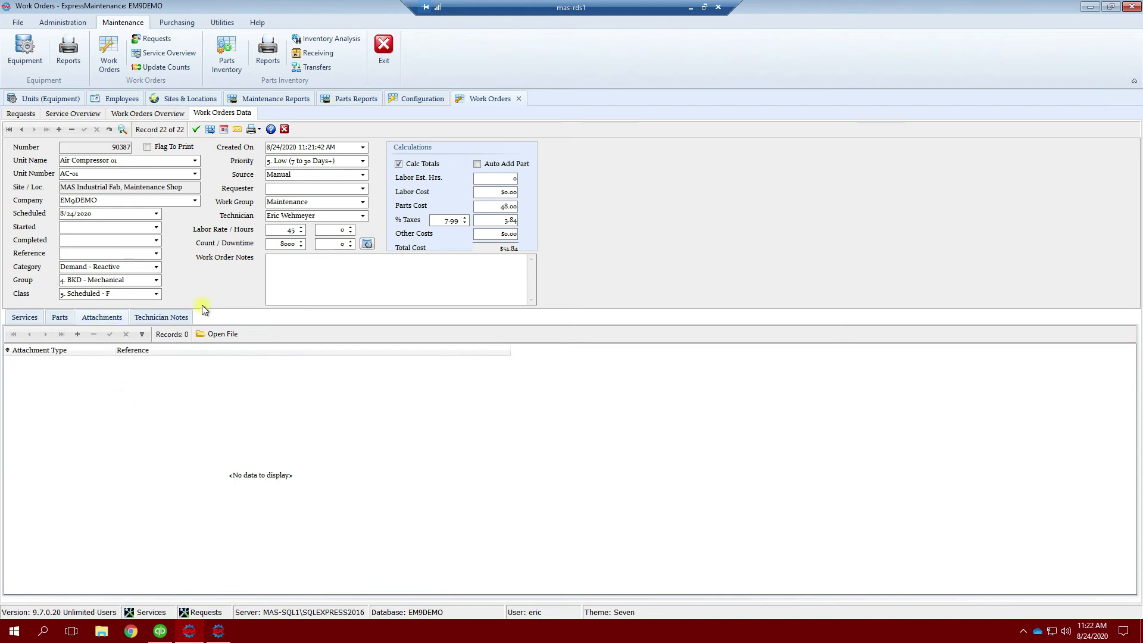
{"action": "left_click", "coordinate": [59, 318]}
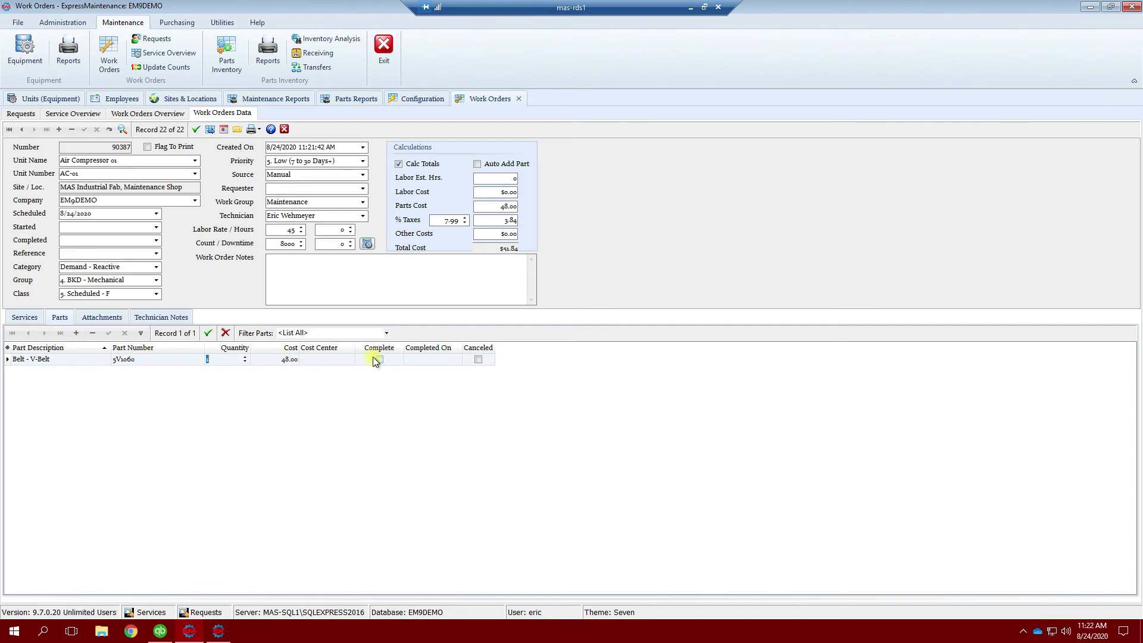
Step: Charge the V-Belt to cost center 10-56010 and mark it complete on 8/24/2020
{"action": "left_click", "coordinate": [349, 359]}
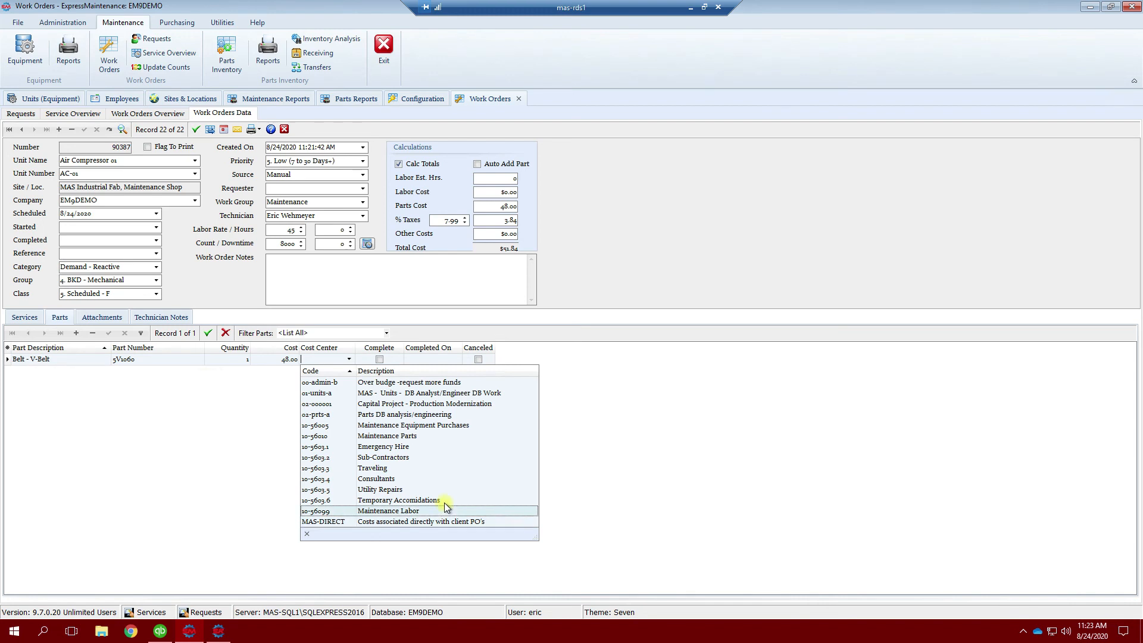
{"action": "left_click", "coordinate": [396, 435]}
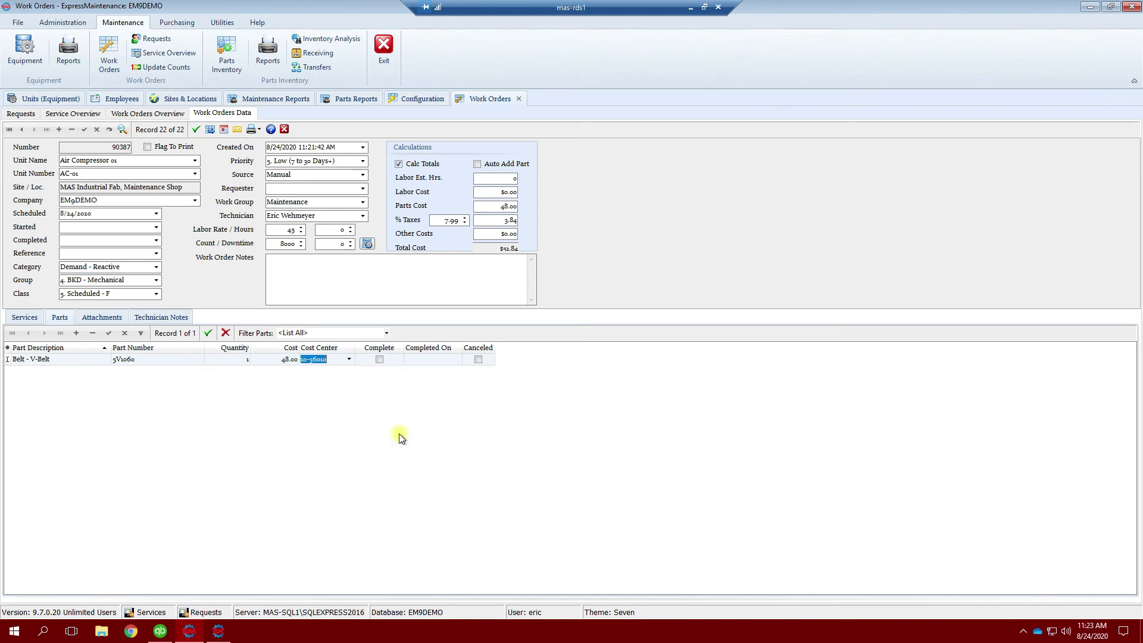
{"action": "left_click", "coordinate": [380, 359]}
{"action": "left_click", "coordinate": [455, 360]}
{"action": "left_click", "coordinate": [456, 361]}
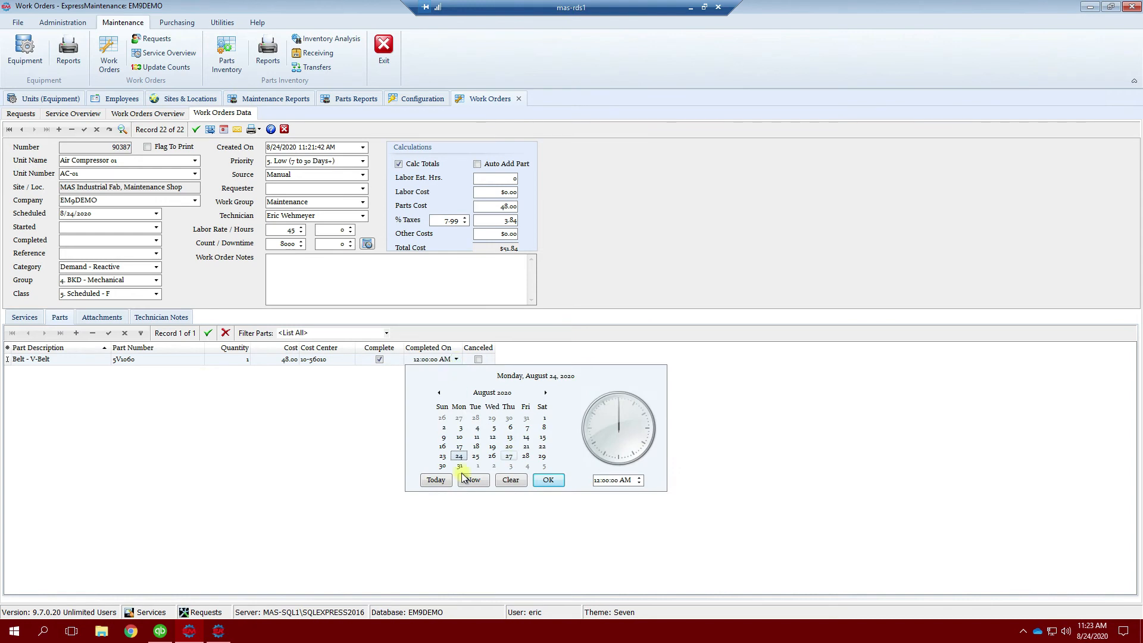
{"action": "left_click", "coordinate": [433, 484]}
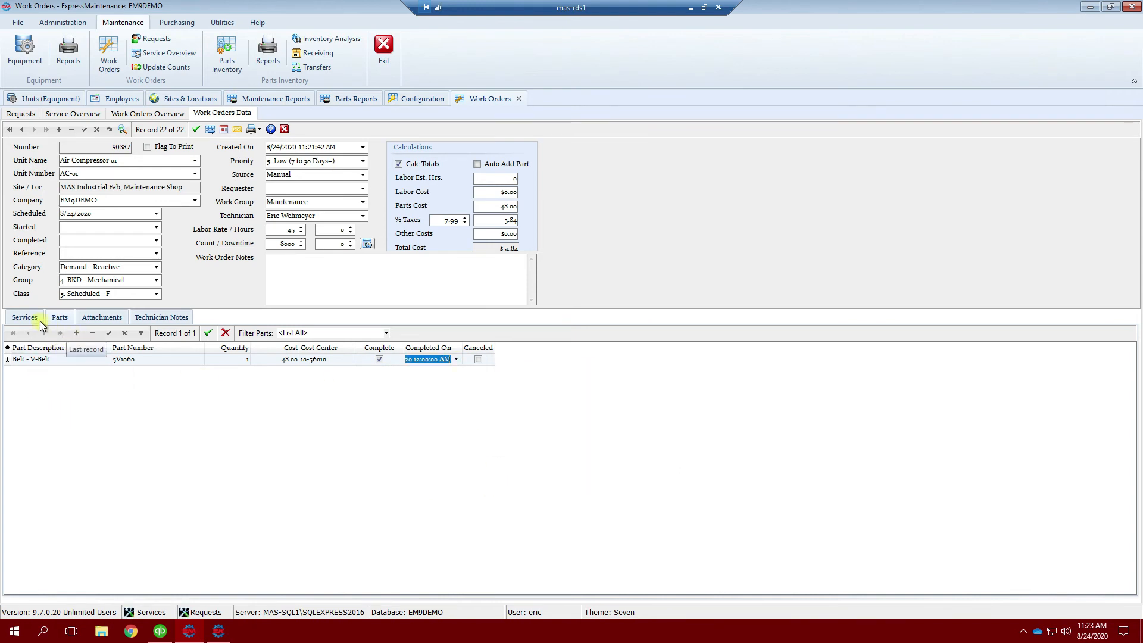
{"action": "left_click", "coordinate": [108, 334]}
Step: Mark Belt - Replace complete, performed 8/24/2020, with 1.5 hours
{"action": "left_click", "coordinate": [30, 318]}
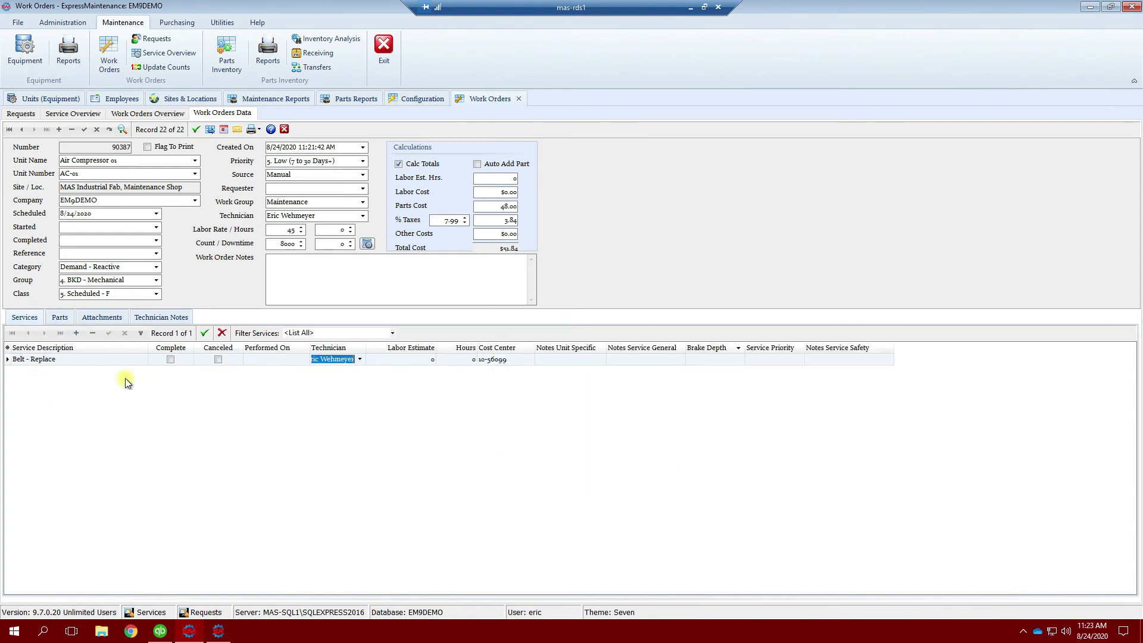
{"action": "left_click", "coordinate": [167, 359]}
{"action": "left_click", "coordinate": [304, 359]}
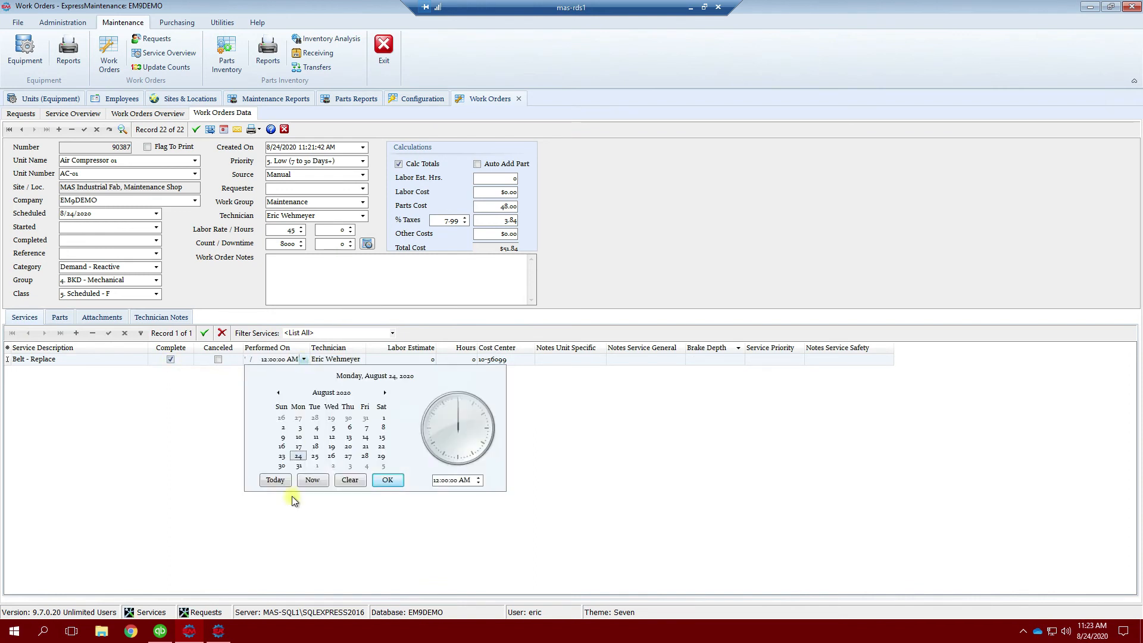
{"action": "left_click", "coordinate": [268, 483]}
{"action": "left_click", "coordinate": [475, 361]}
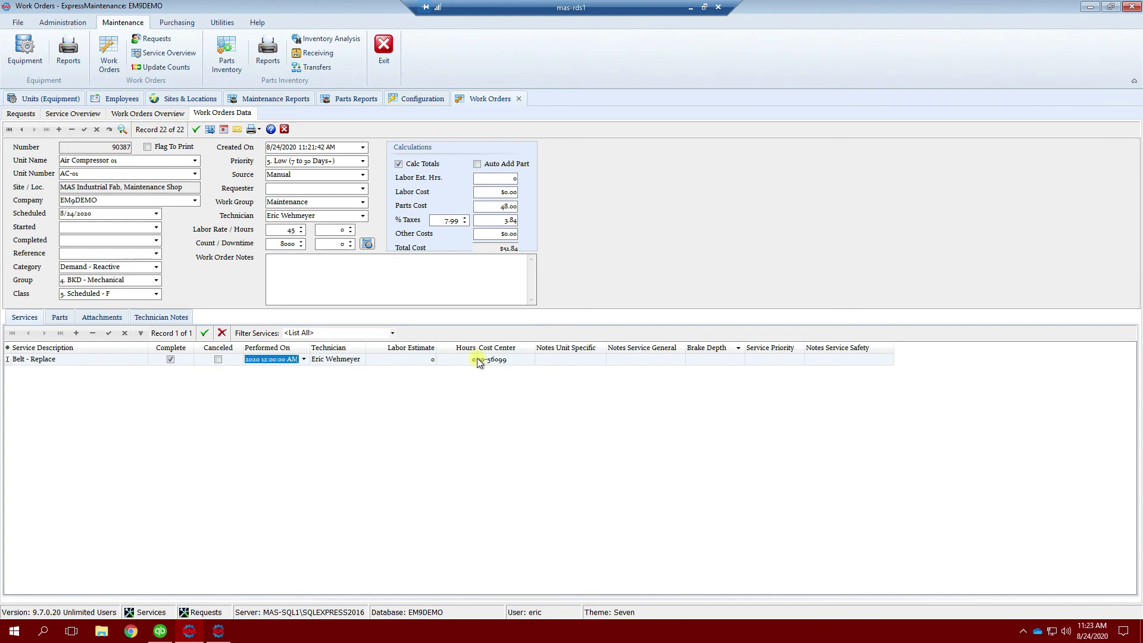
{"action": "type", "text": "1.5"}
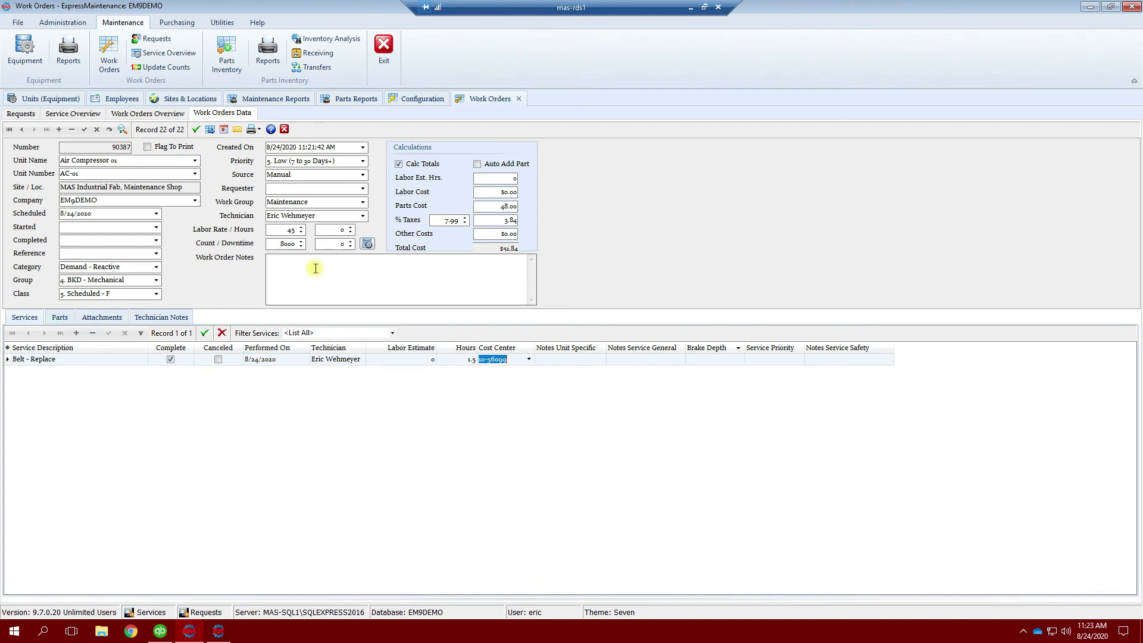
{"action": "left_click", "coordinate": [369, 243]}
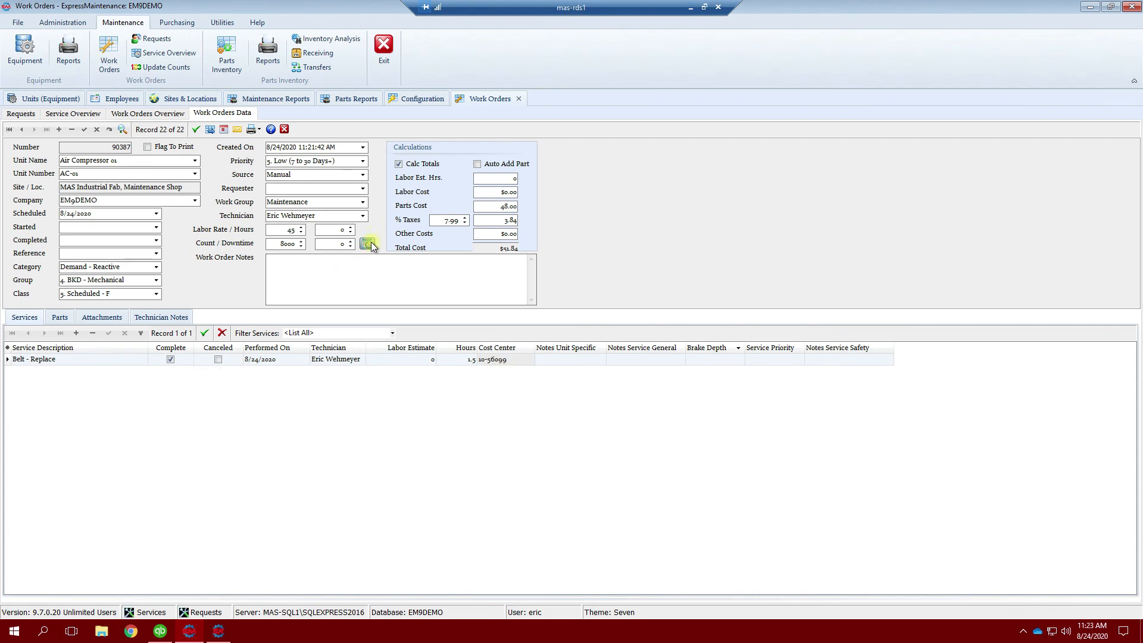
Step: Add and post a downtime record for AC-01, down 9:23 AM, up 11:23 AM
{"action": "left_click", "coordinate": [466, 246]}
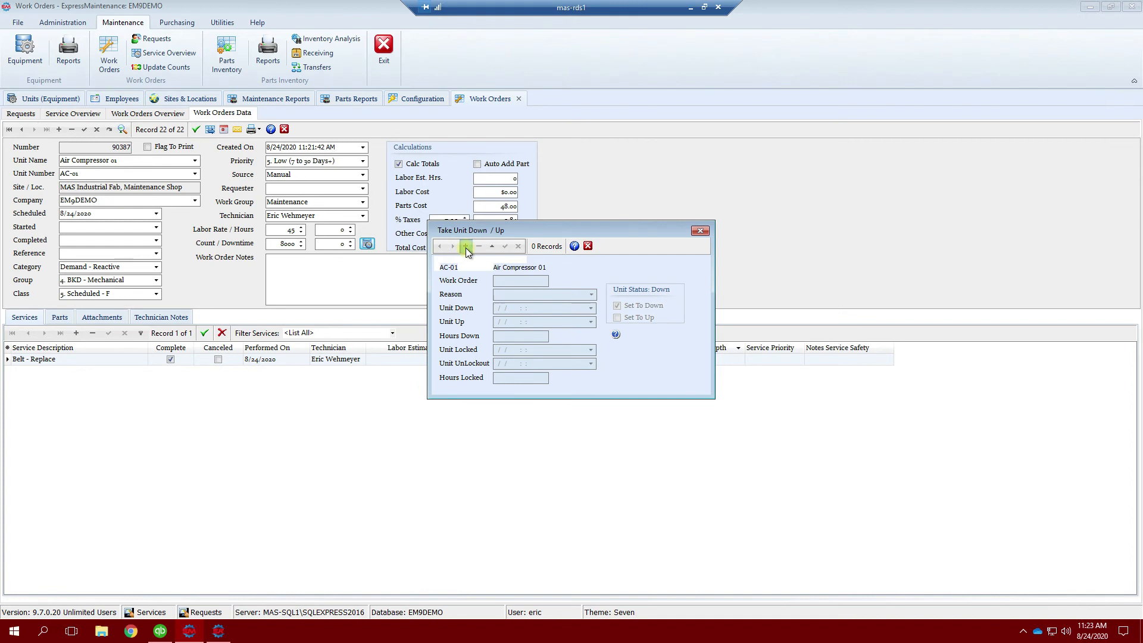
{"action": "left_click", "coordinate": [532, 308]}
{"action": "type", "text": "08/24/2020 11:23:34 AM"}
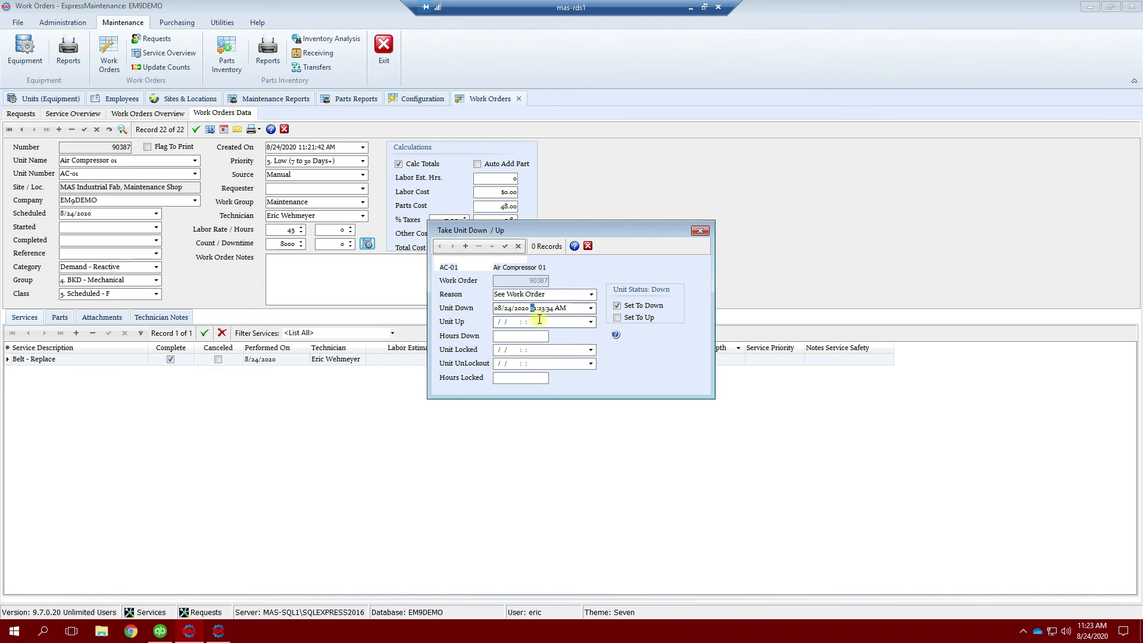
{"action": "type", "text": "9"}
{"action": "left_click", "coordinate": [543, 321]}
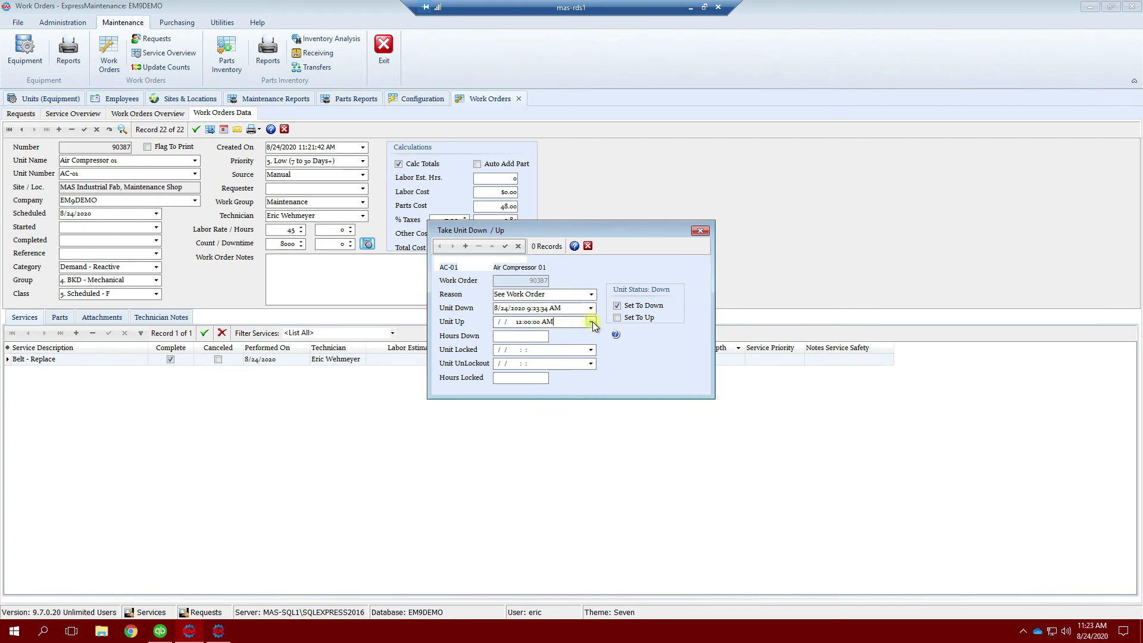
{"action": "left_click", "coordinate": [591, 322]}
{"action": "left_click", "coordinate": [627, 434]}
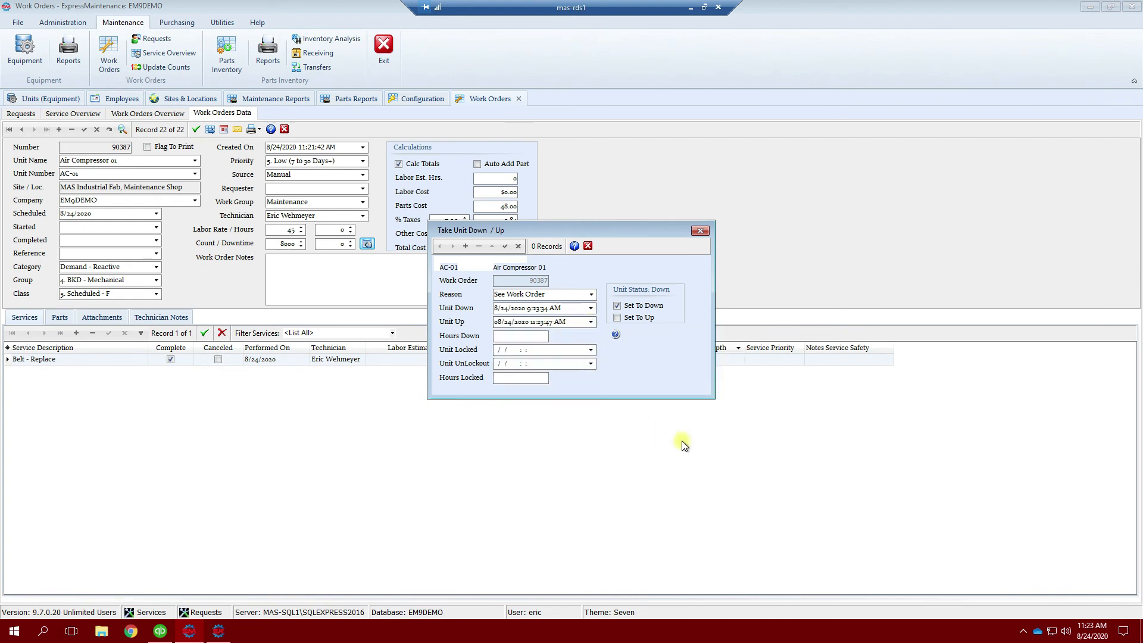
{"action": "left_click", "coordinate": [500, 246]}
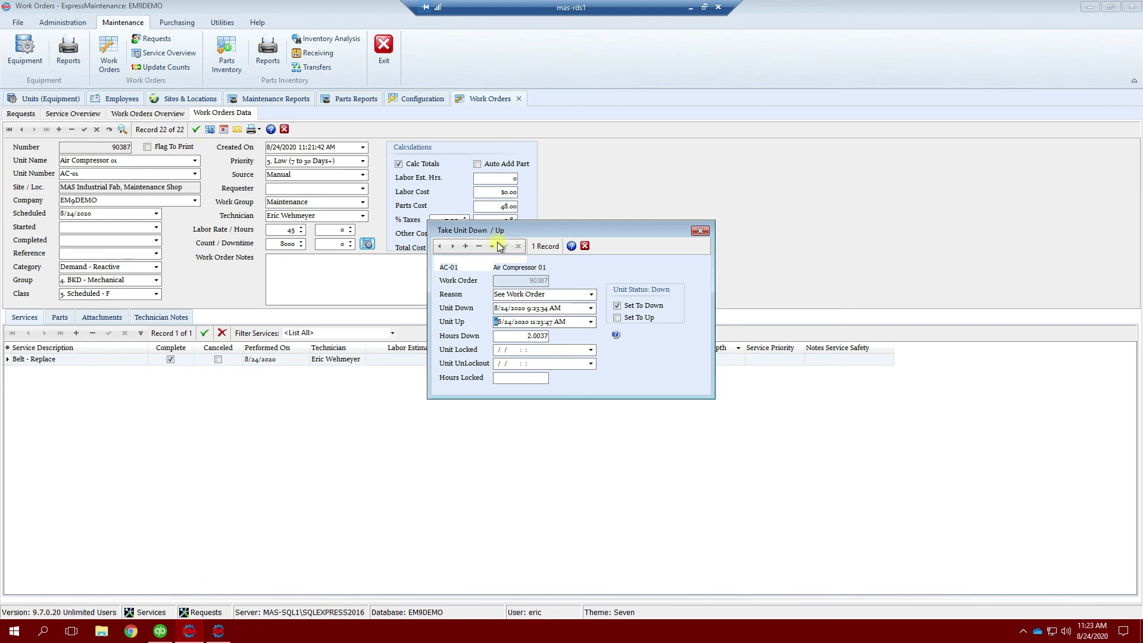
Step: Set AC-01 back up after 2.0037 hours down, post the record and close the log
{"action": "left_click", "coordinate": [524, 336]}
{"action": "left_click_drag", "start_coordinate": [524, 336], "coordinate": [492, 337]}
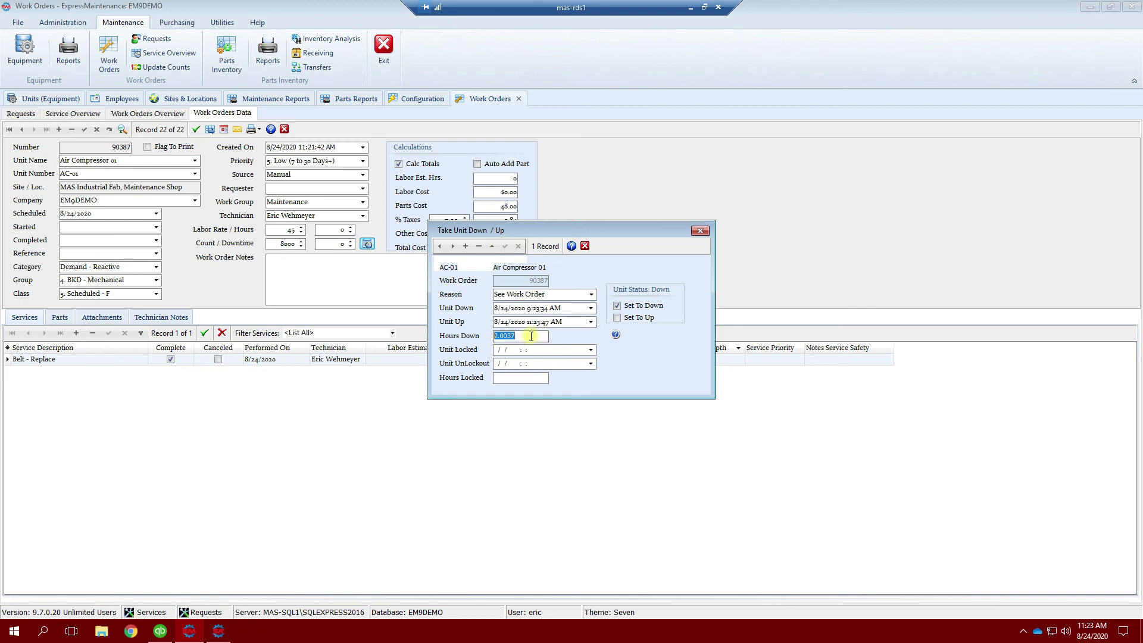
{"action": "left_click", "coordinate": [530, 336]}
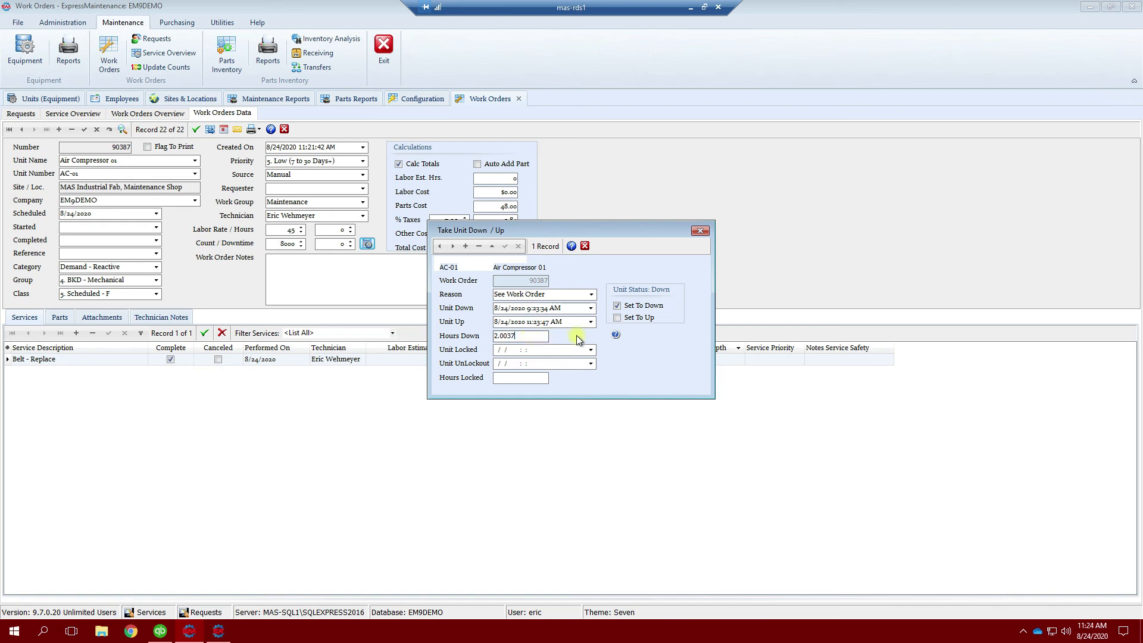
{"action": "left_click", "coordinate": [617, 305]}
{"action": "key", "text": "space"}
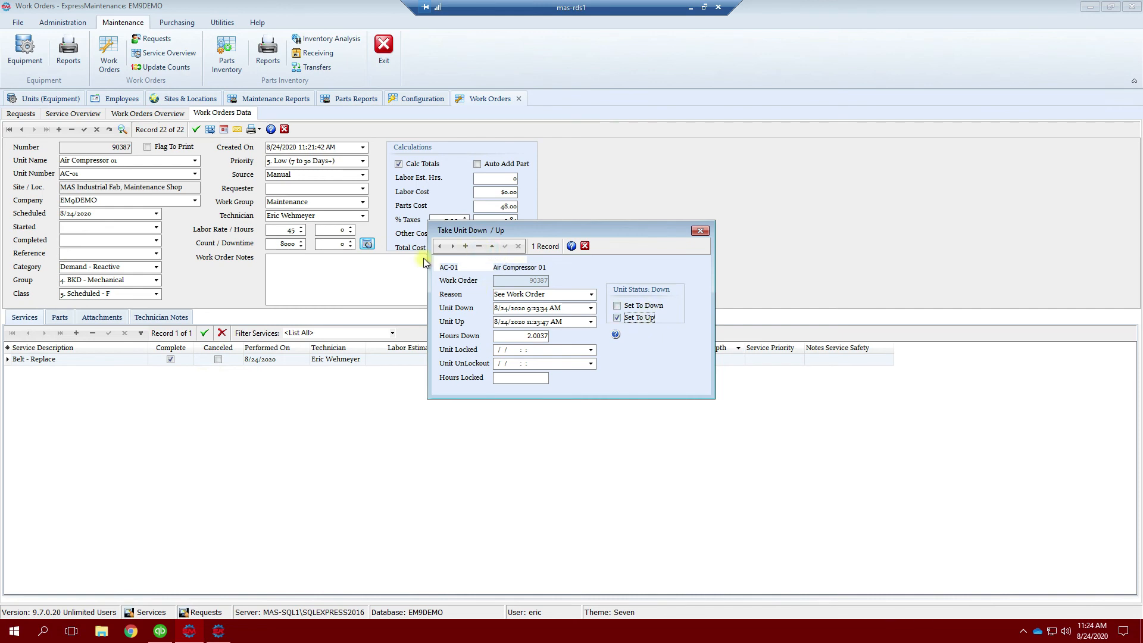
{"action": "left_click", "coordinate": [544, 337]}
{"action": "left_click", "coordinate": [505, 246]}
{"action": "left_click", "coordinate": [699, 231]}
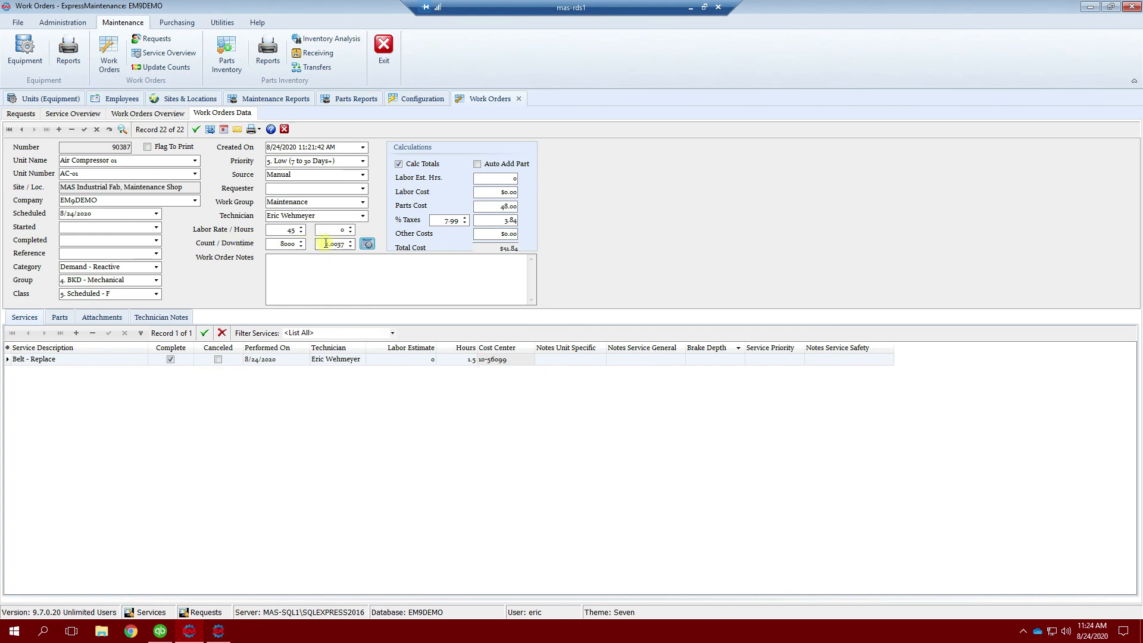
Step: Set Started and Completed to 8/24/2020 and post, raising the total to 126.84
{"action": "left_click", "coordinate": [156, 229]}
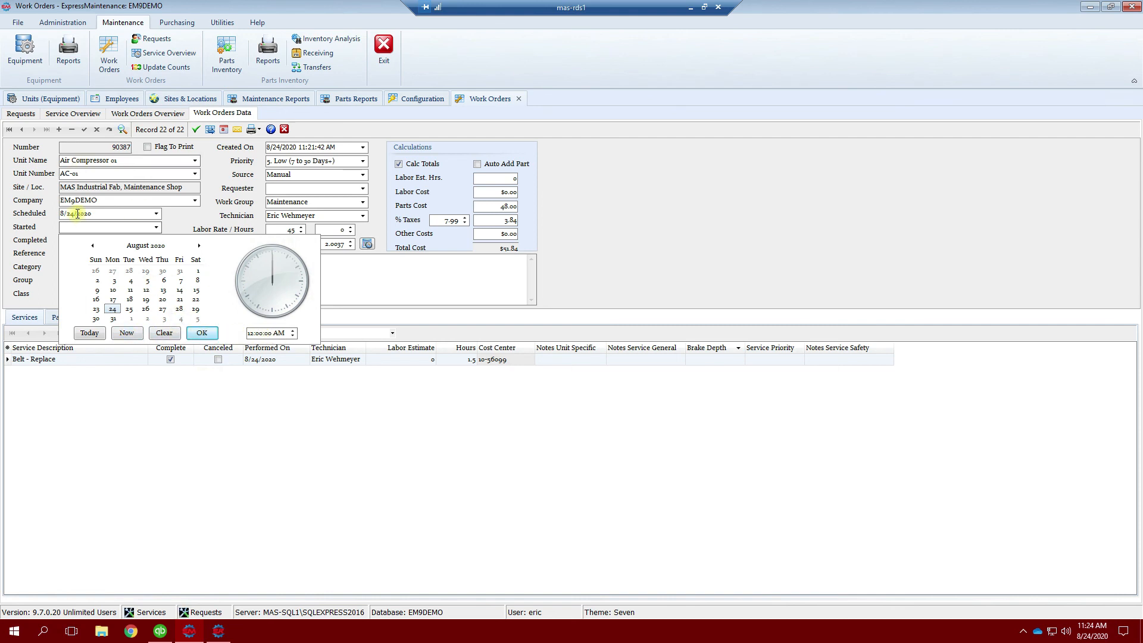
{"action": "left_click", "coordinate": [88, 332]}
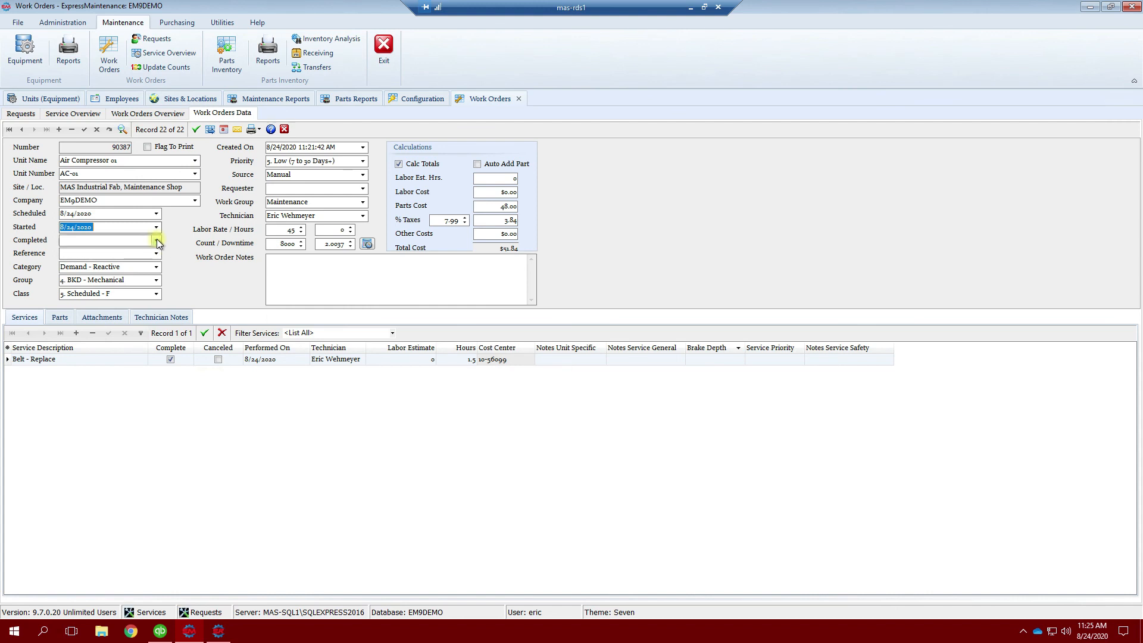
{"action": "left_click", "coordinate": [156, 239]}
{"action": "left_click", "coordinate": [94, 347]}
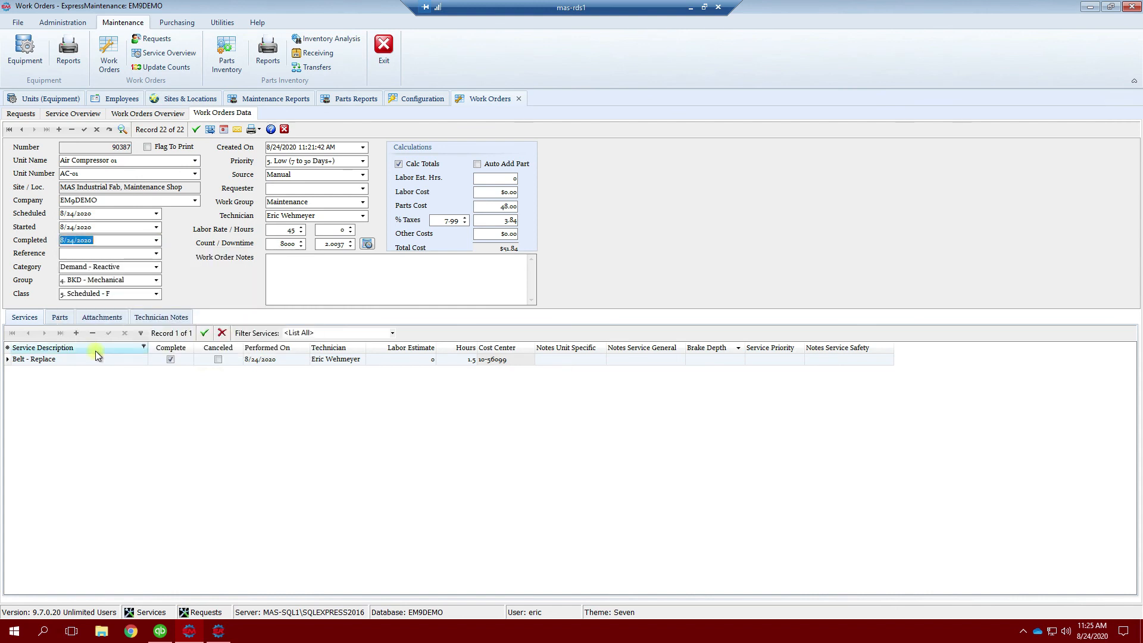
{"action": "left_click", "coordinate": [85, 133]}
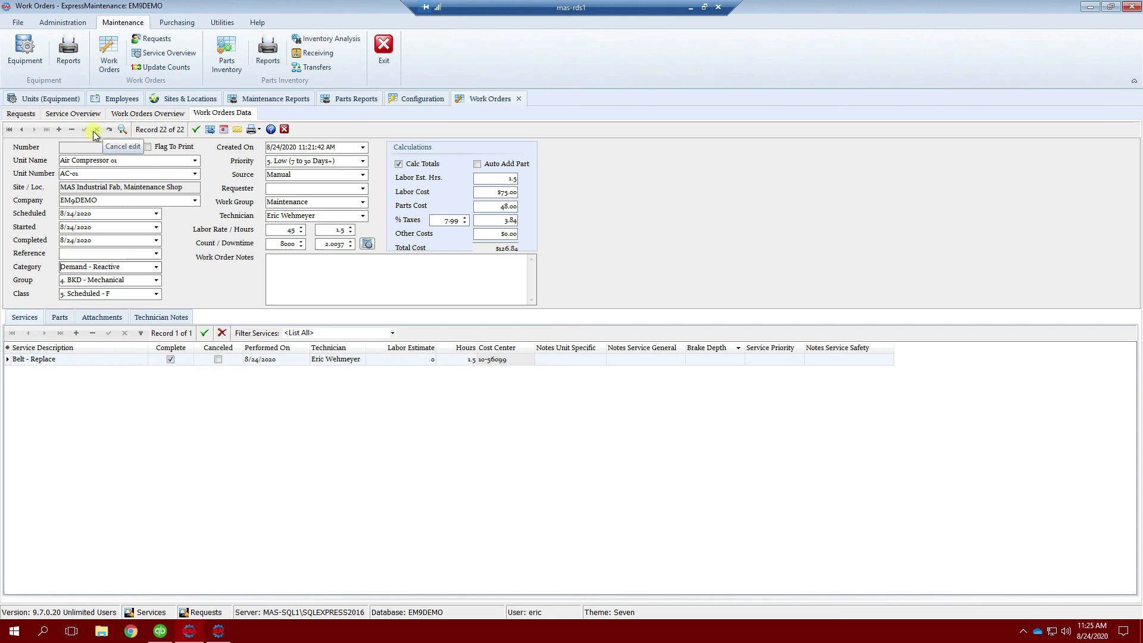
{"action": "left_click", "coordinate": [85, 131]}
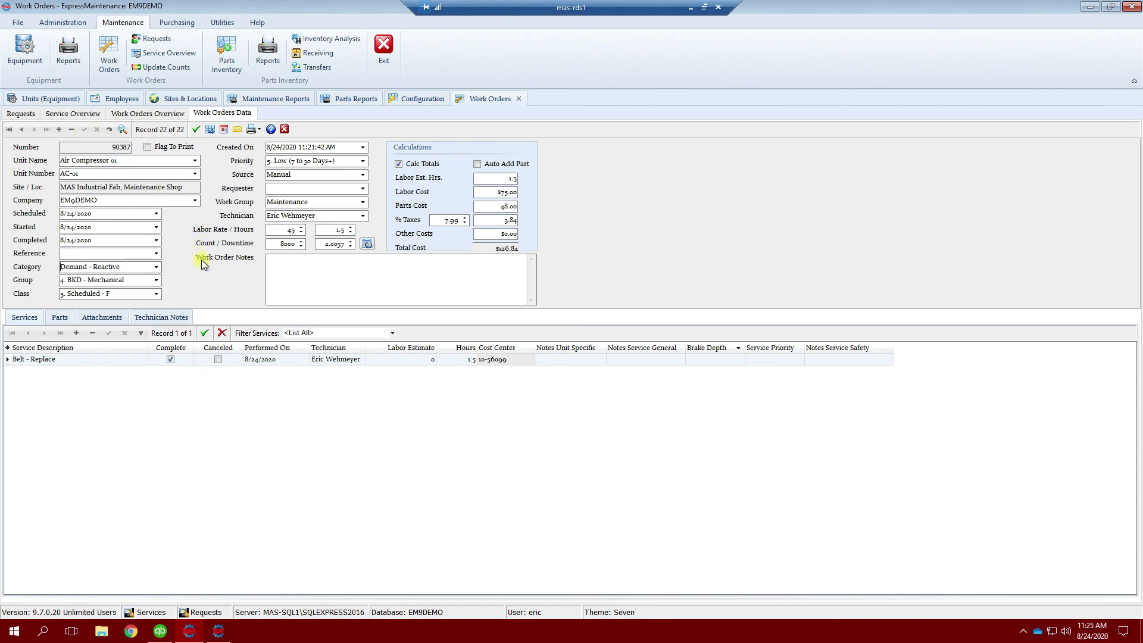